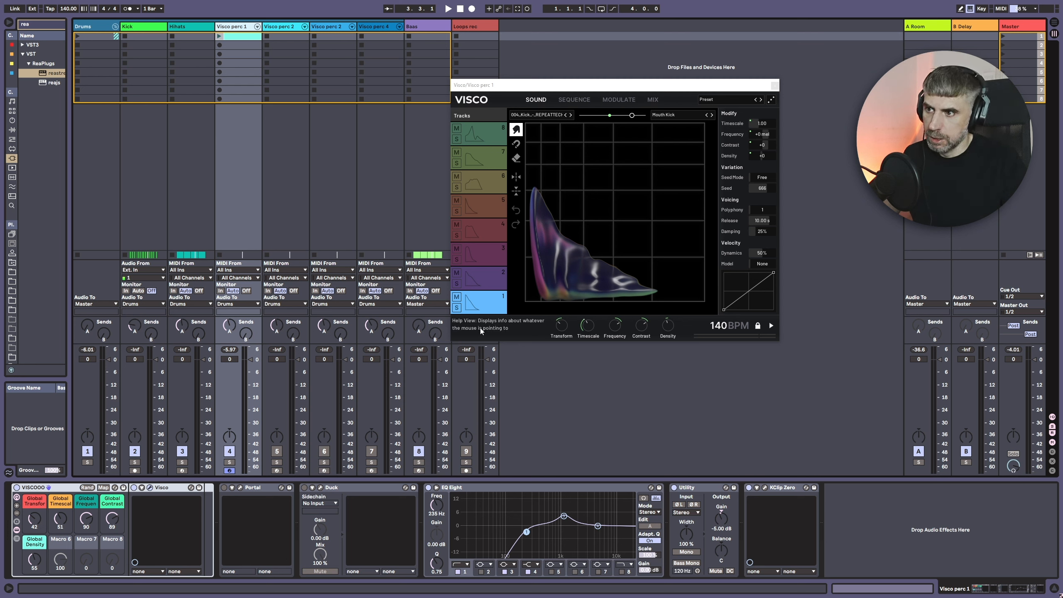
# Audition the drum sounds on Visco tracks 1 through 8 one after another.
pyautogui.click(473, 302)
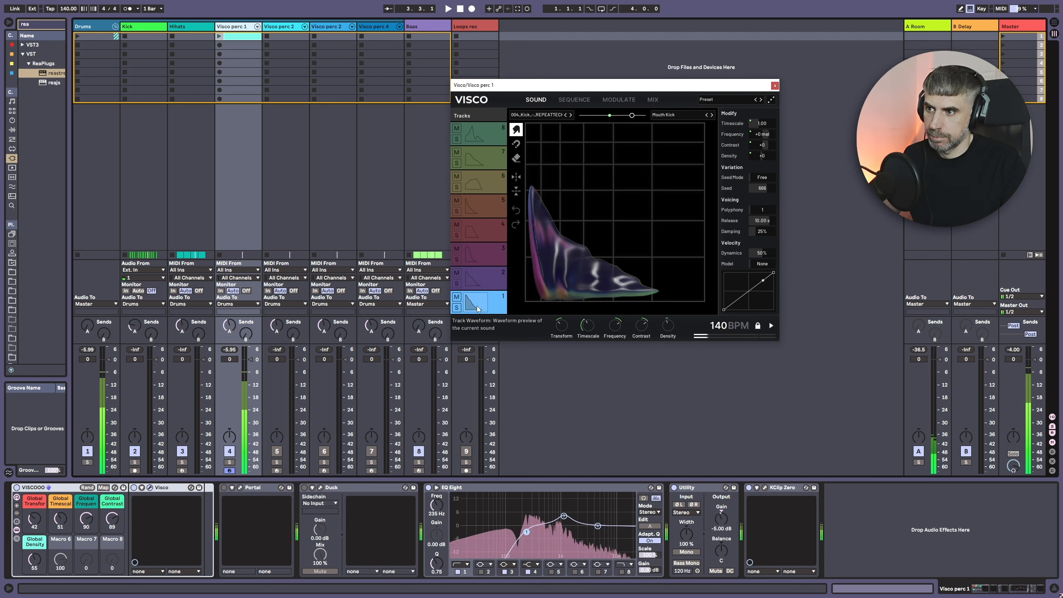
pyautogui.click(472, 277)
pyautogui.click(473, 257)
pyautogui.click(474, 233)
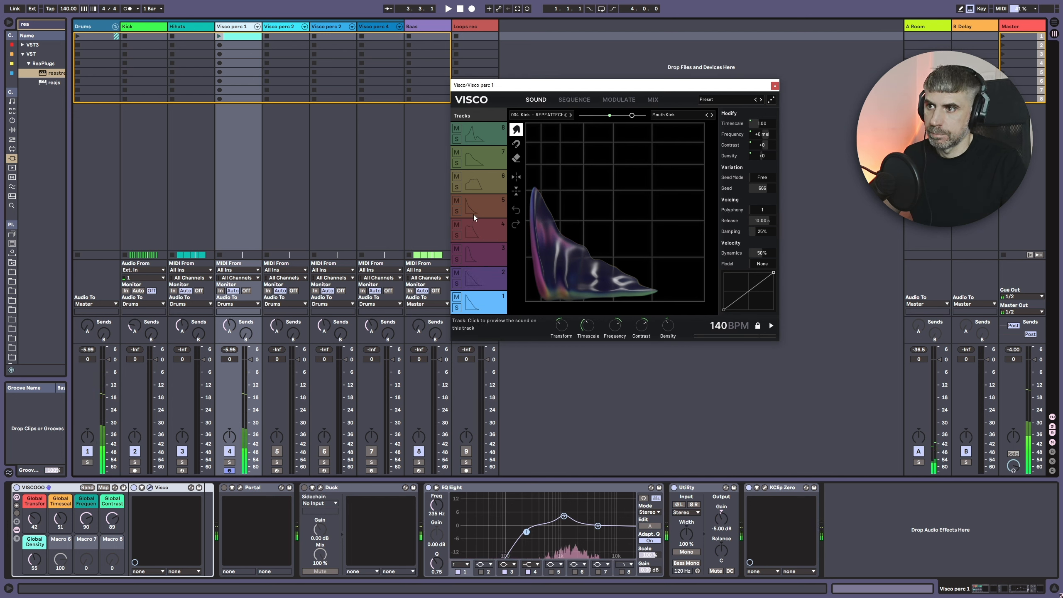
pyautogui.click(474, 213)
pyautogui.click(475, 185)
pyautogui.click(475, 157)
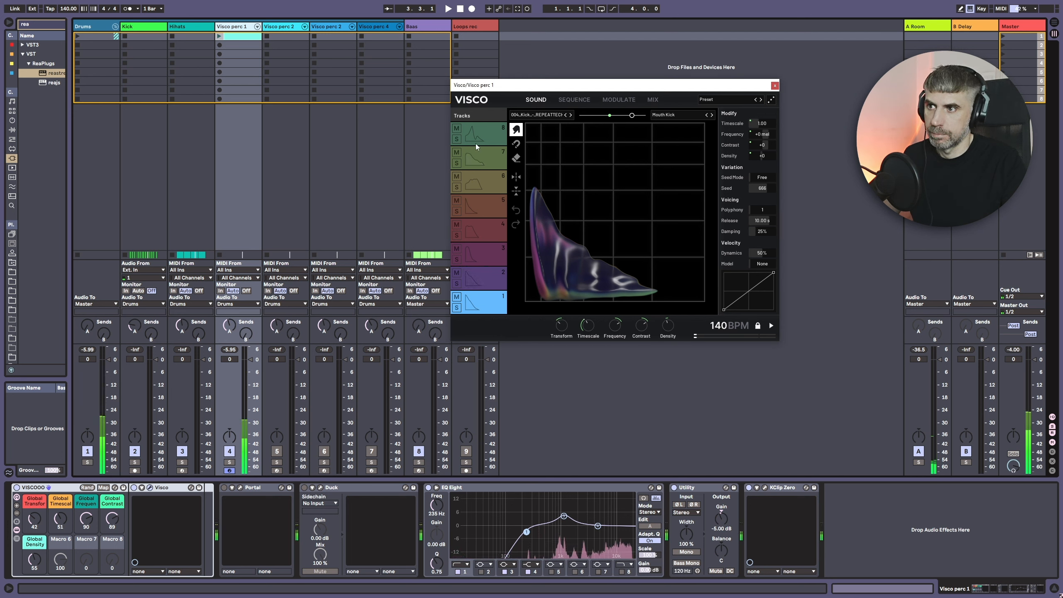
pyautogui.click(475, 138)
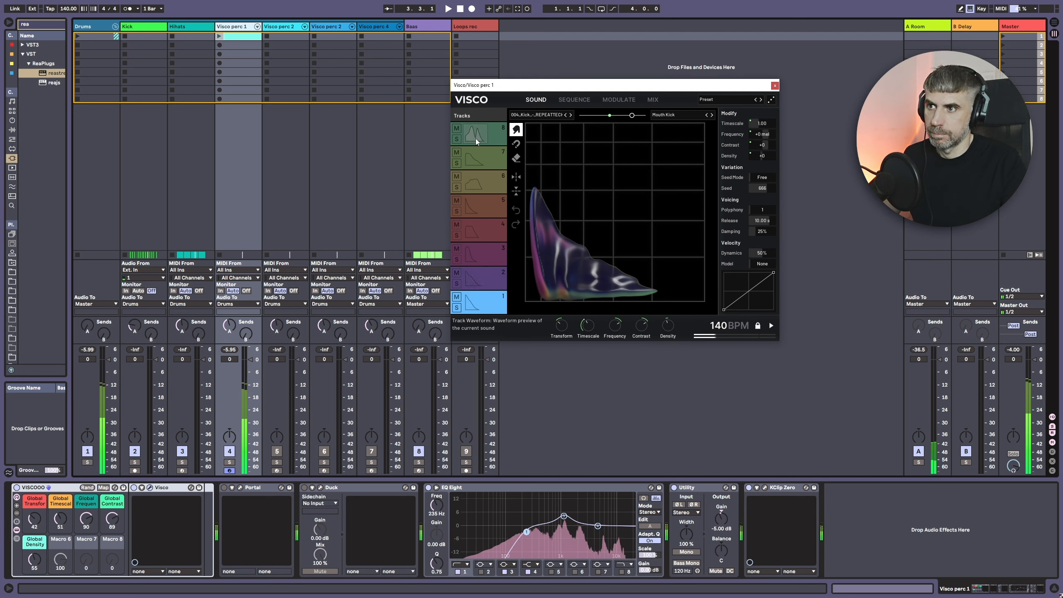
# Look through both source-sound lists for track 1 and morph its sound slightly away from Mouth Kick toward the 004_Kick sample.
pyautogui.click(544, 117)
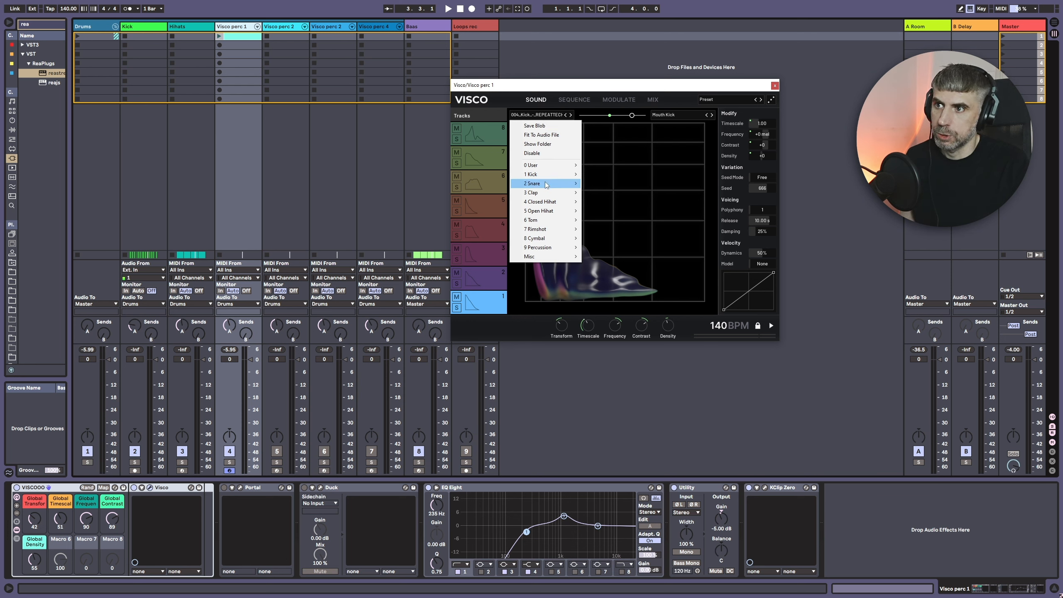
pyautogui.click(678, 115)
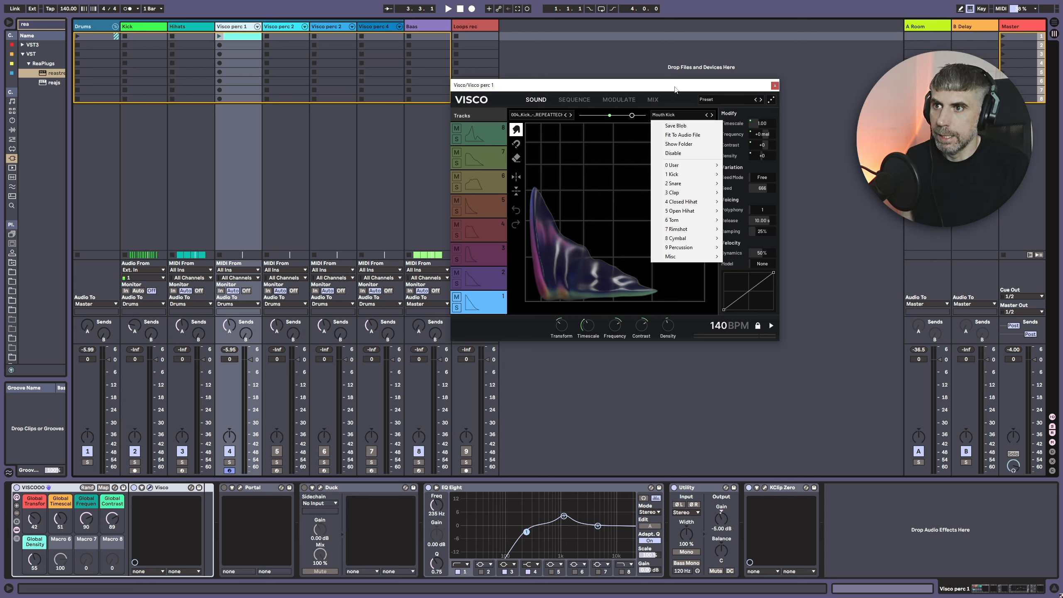
pyautogui.click(675, 105)
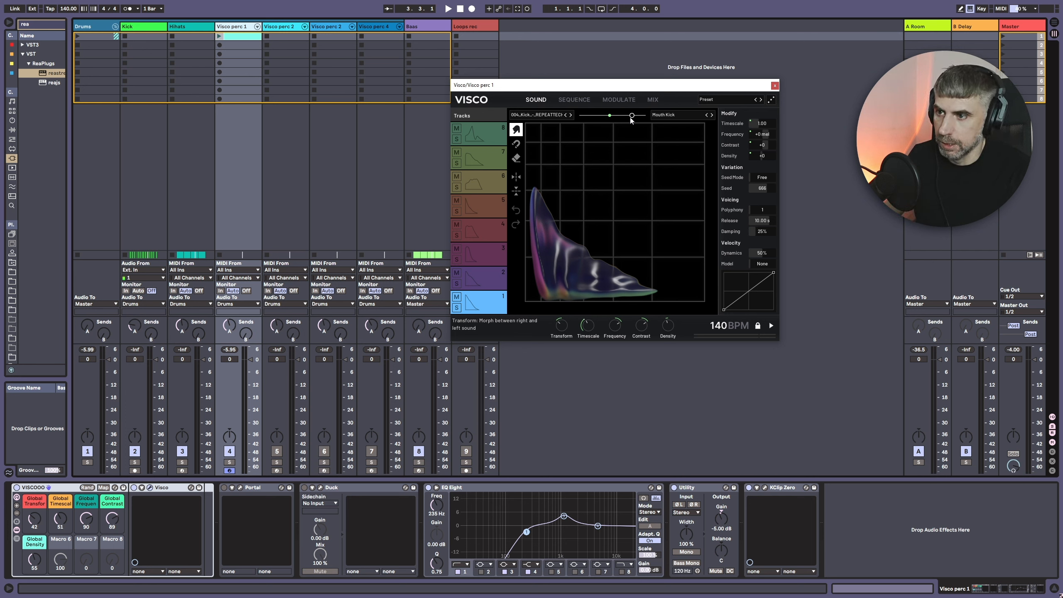
pyautogui.moveTo(631, 120)
pyautogui.mouseDown()
pyautogui.moveTo(593, 119)
pyautogui.moveTo(644, 116)
pyautogui.moveTo(623, 117)
pyautogui.mouseUp()
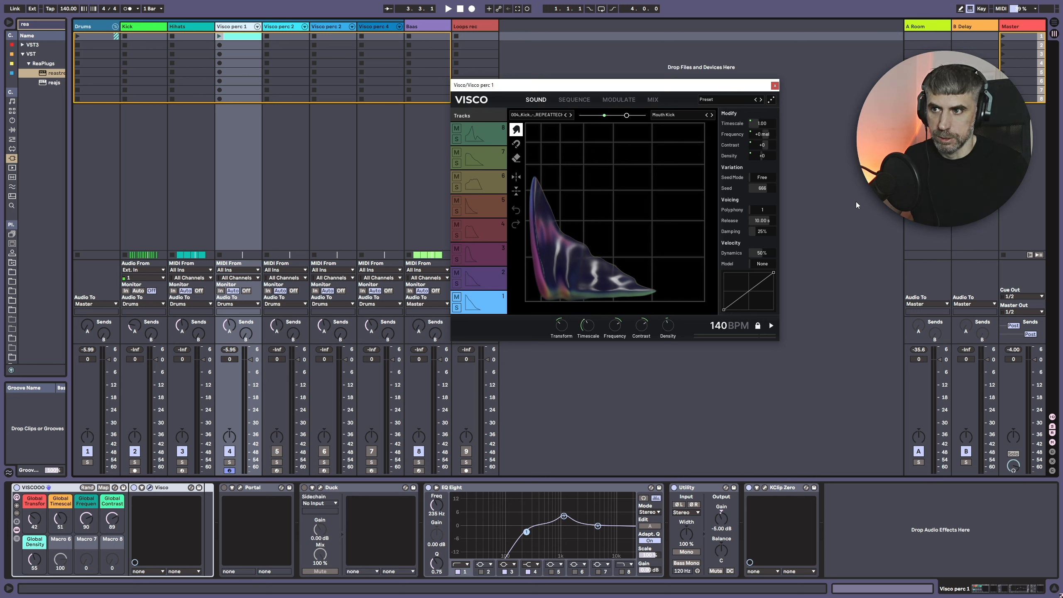
# Review Visco's Sequence, Modulate and Mix views and return to the Sound view.
pyautogui.click(572, 100)
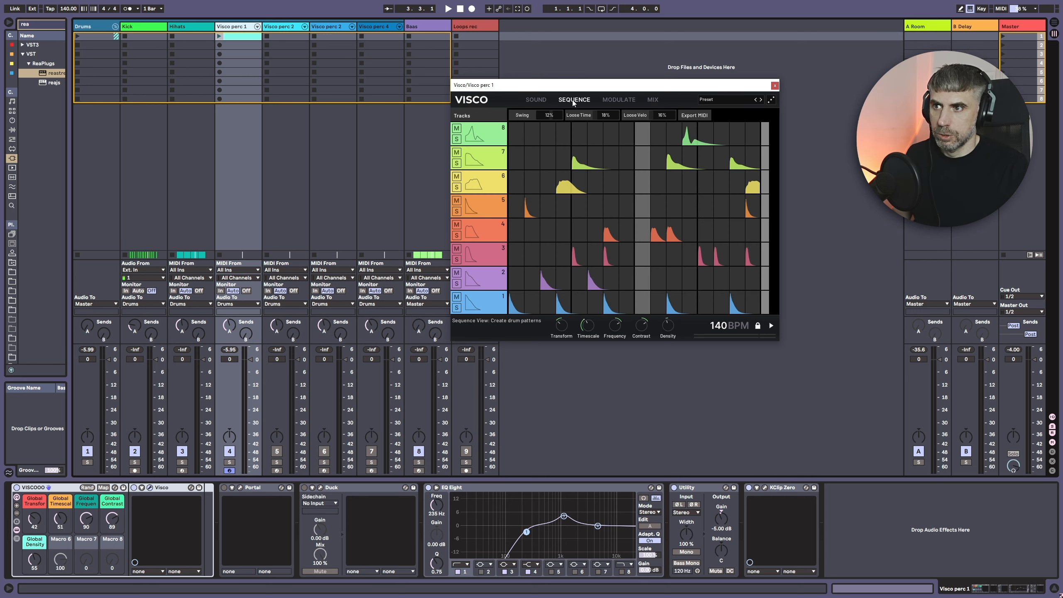
pyautogui.click(616, 100)
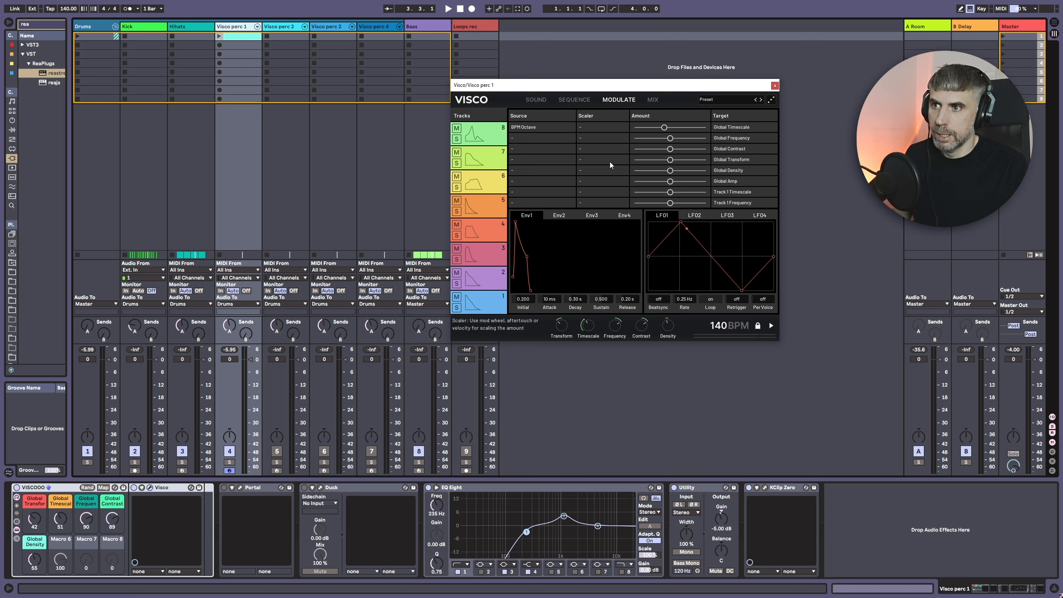
pyautogui.click(651, 99)
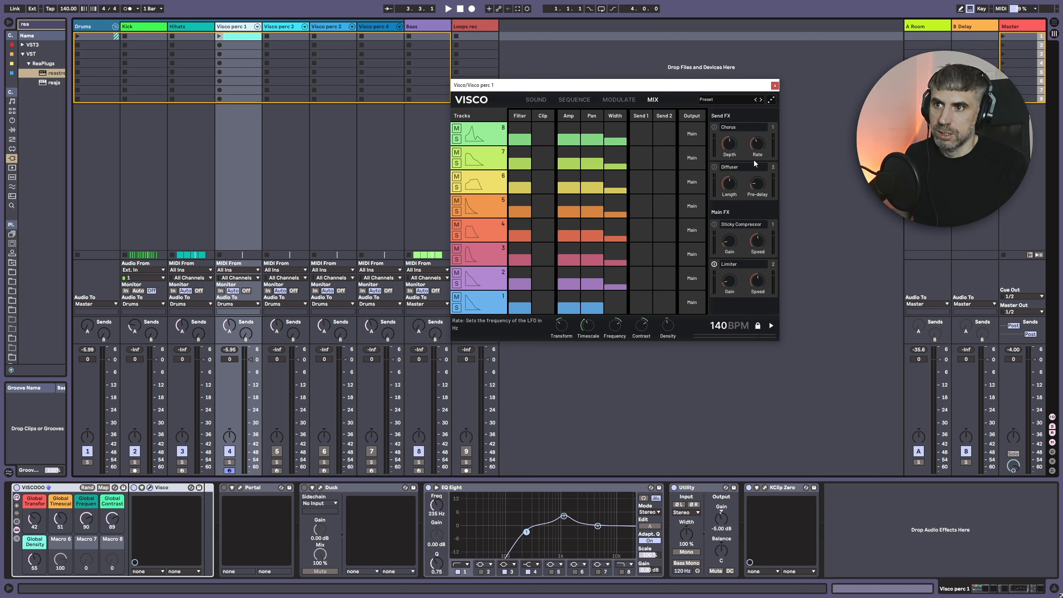
pyautogui.click(535, 99)
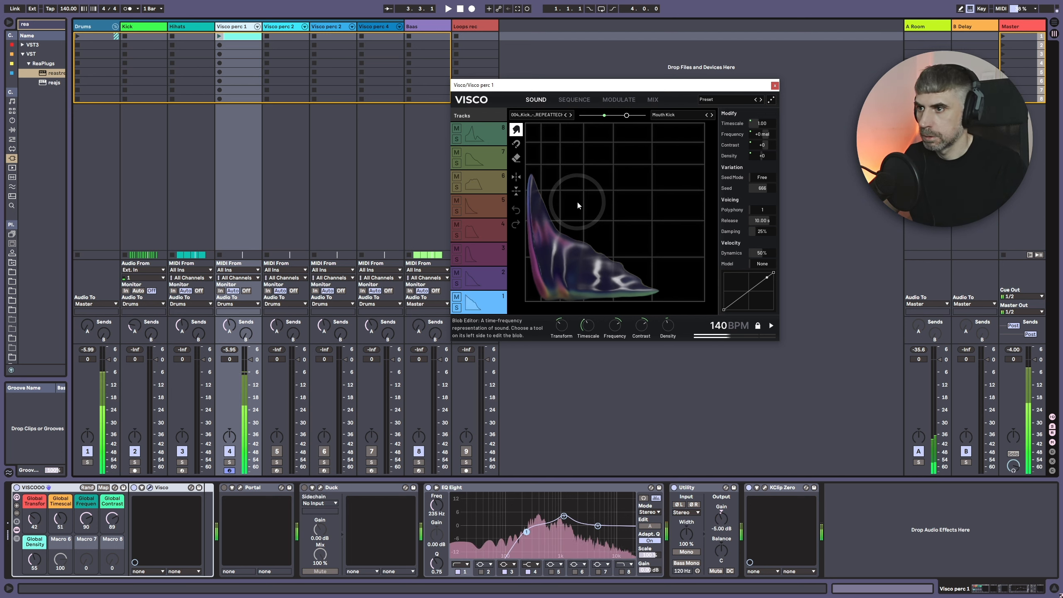
# Try mirroring track 1's blob along its time and frequency axes, and undo both mirrors.
pyautogui.click(515, 177)
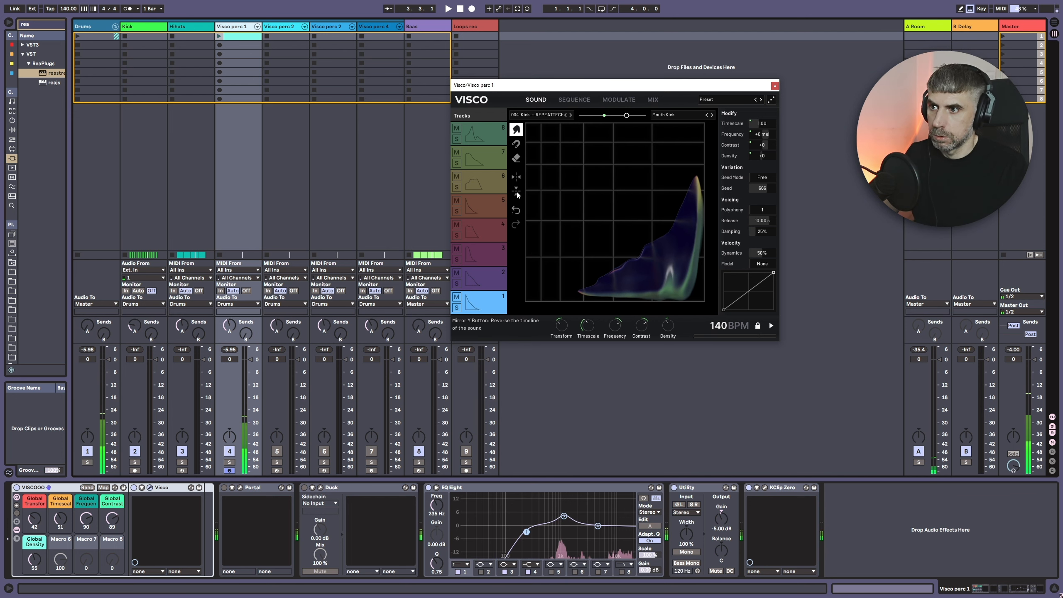
pyautogui.click(516, 191)
pyautogui.click(516, 210)
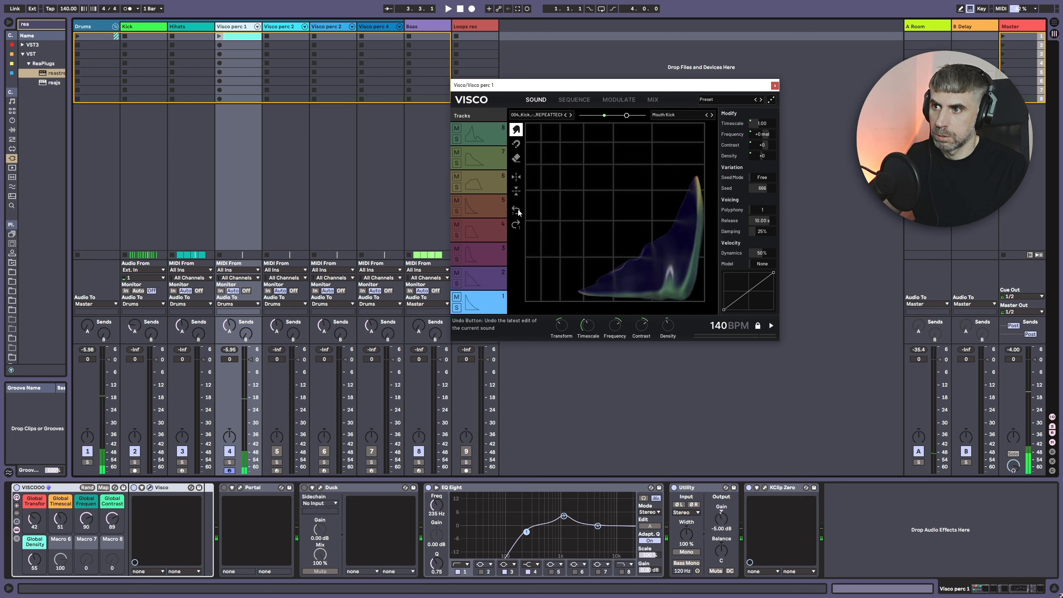
pyautogui.click(516, 209)
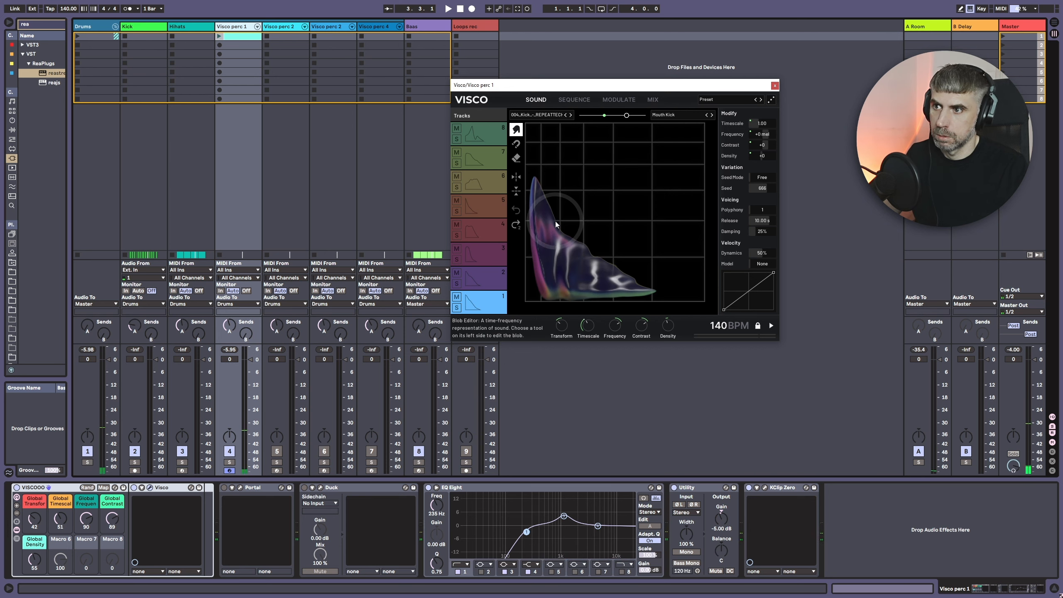
# Pull the tall peak of track 1's blob upward with the magnet tool and erase the blob's middle section.
pyautogui.click(517, 144)
pyautogui.moveTo(570, 192); pyautogui.dragTo(555, 154)
pyautogui.click(516, 159)
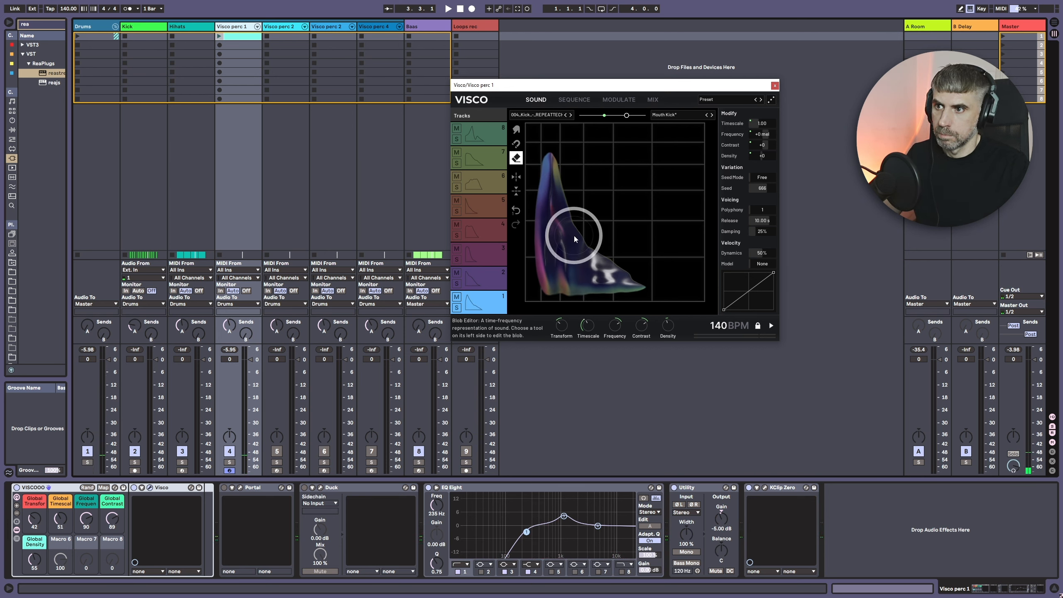
pyautogui.moveTo(574, 236); pyautogui.dragTo(568, 244)
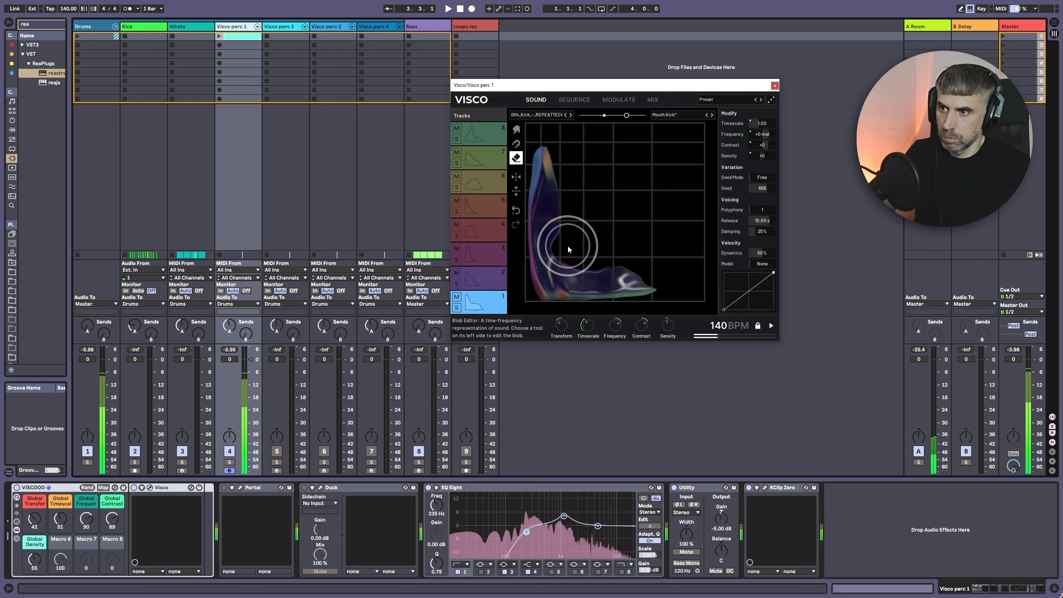
# Reshape track 1's blob with the smudge tool, nudging its upper peak and pushing the end of its low tail inward.
pyautogui.click(516, 129)
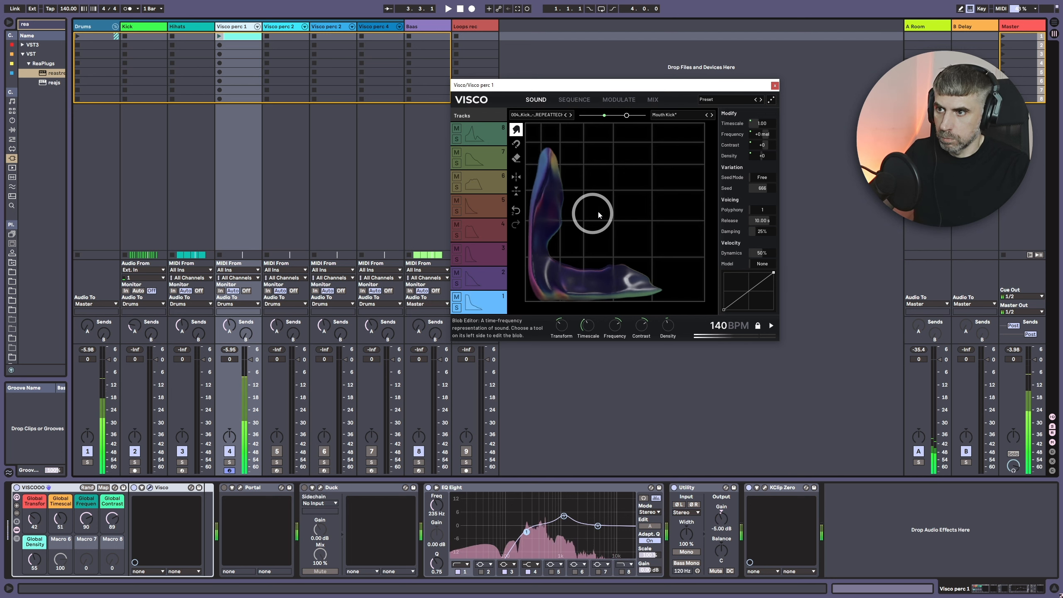
pyautogui.moveTo(600, 212); pyautogui.dragTo(609, 212)
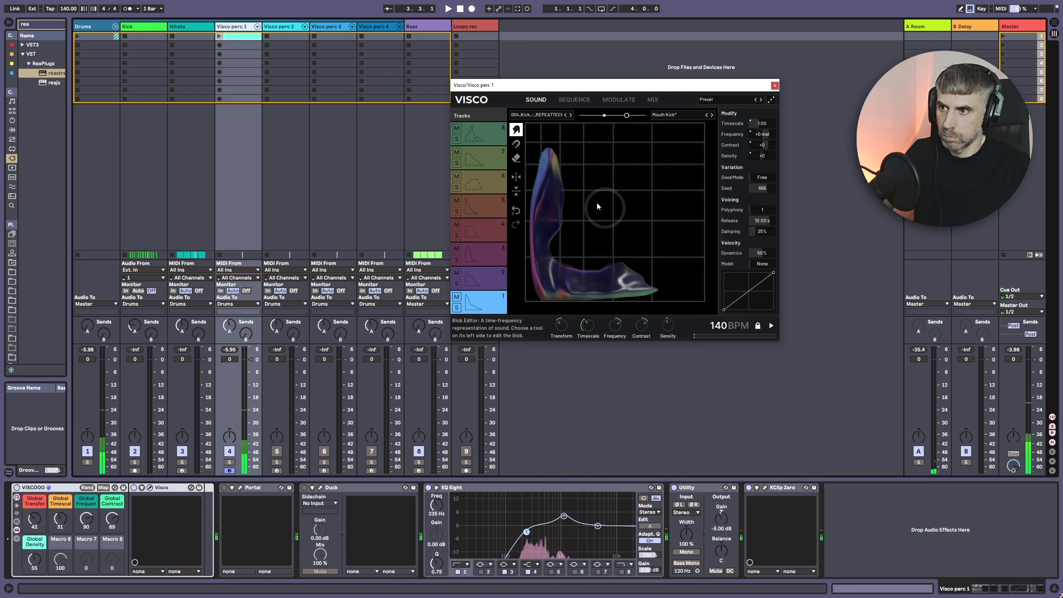
pyautogui.moveTo(552, 159); pyautogui.dragTo(552, 160)
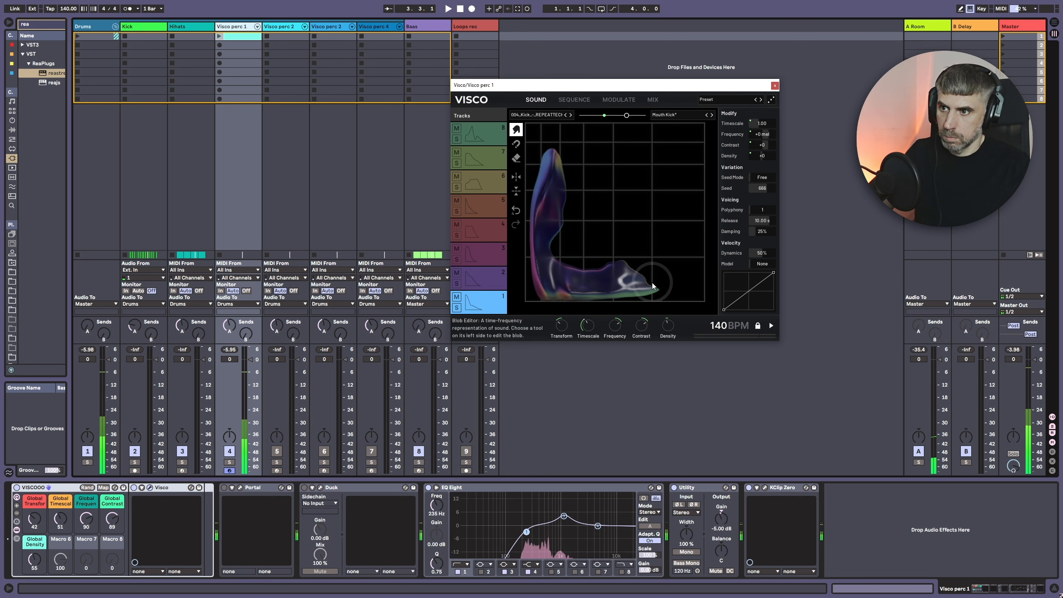
pyautogui.moveTo(652, 283); pyautogui.dragTo(585, 278)
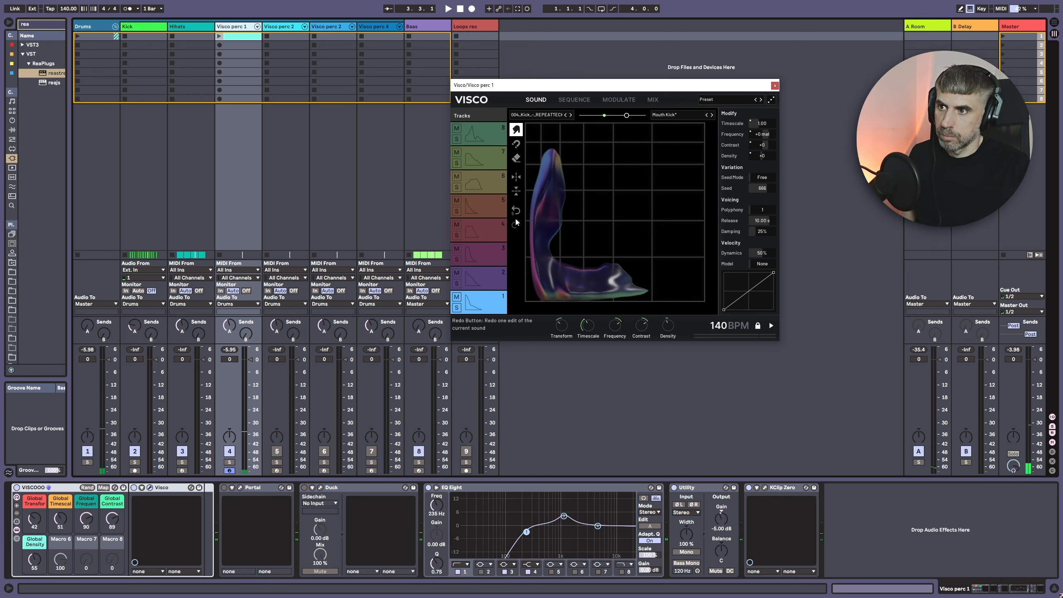
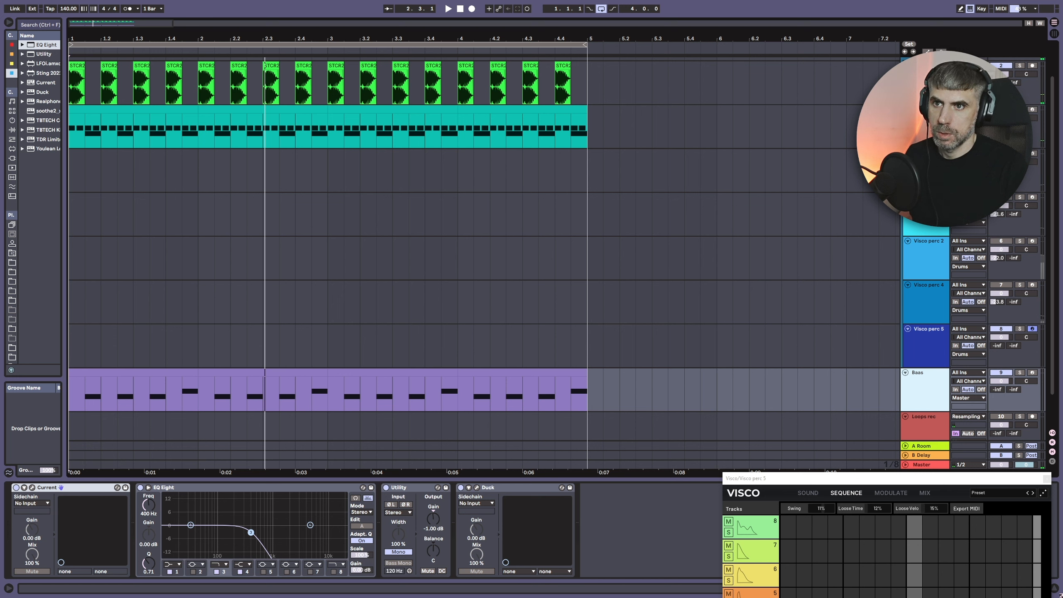
# Select the kick track in the arrangement and play it back on its own.
pyautogui.click(967, 228)
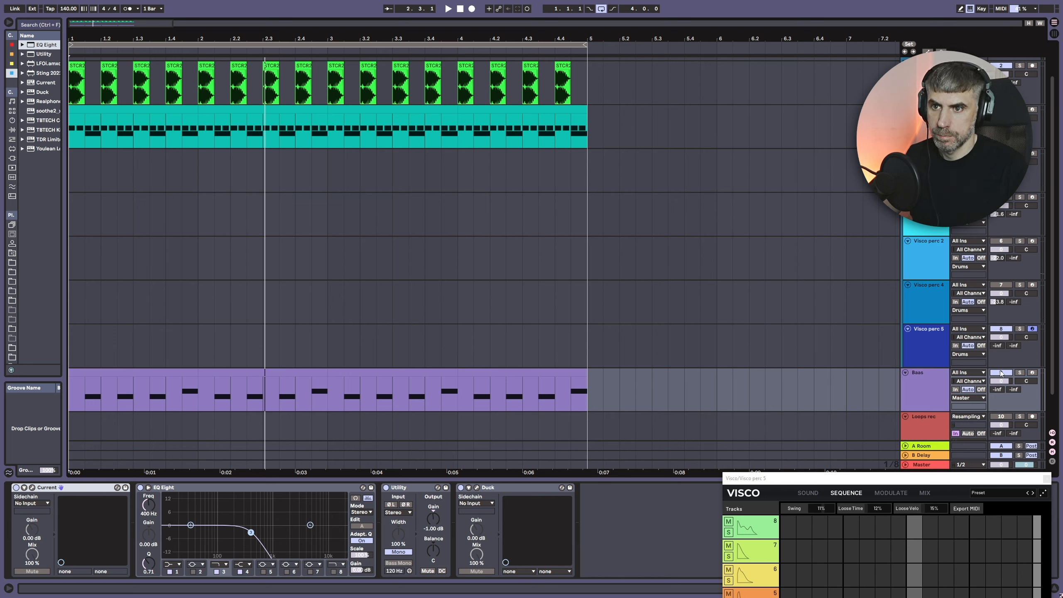
pyautogui.click(927, 67)
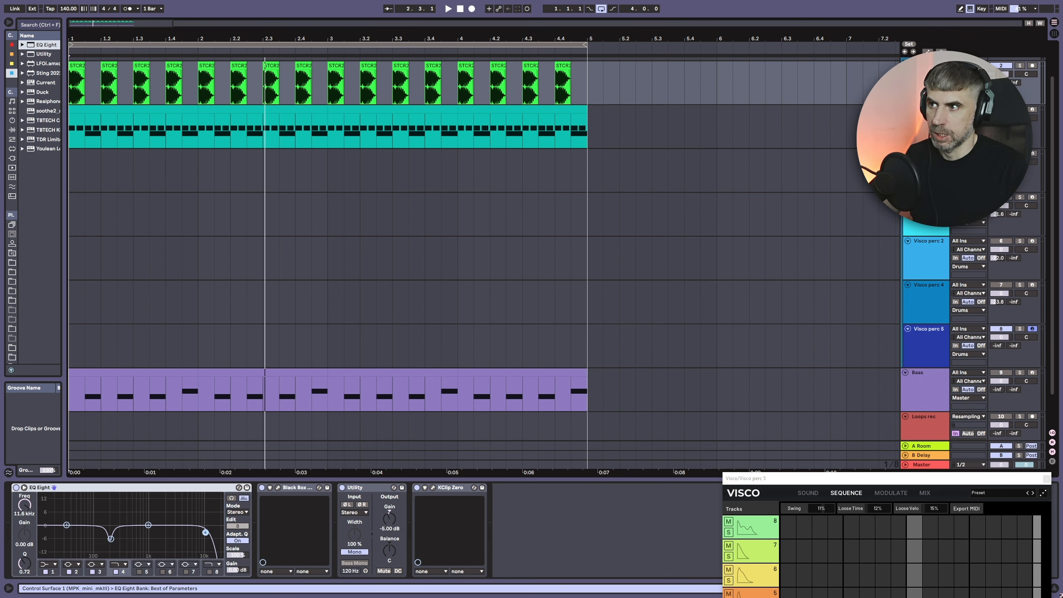
pyautogui.press('space')
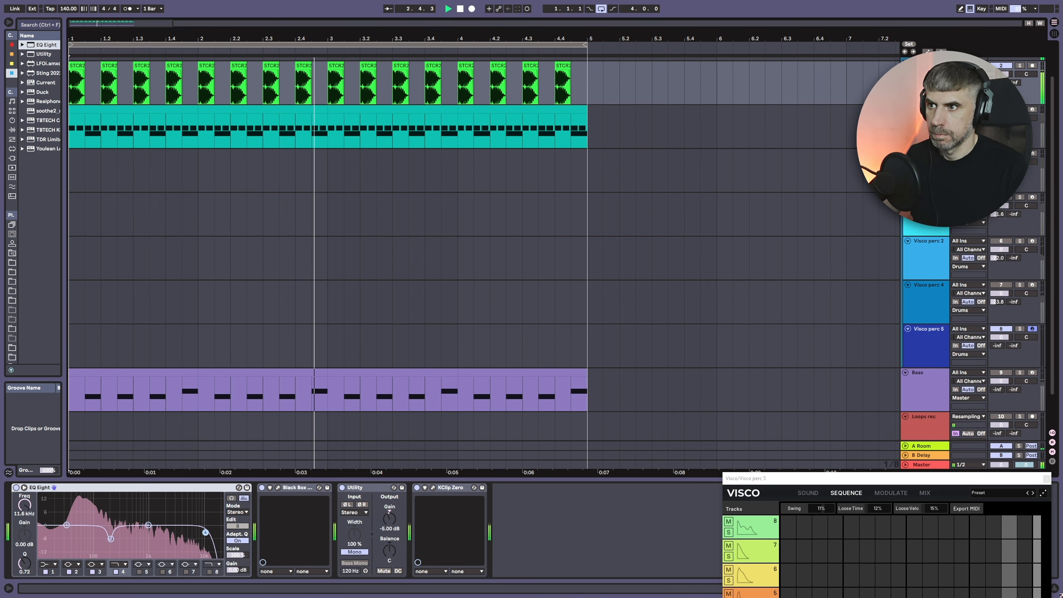
pyautogui.press('space')
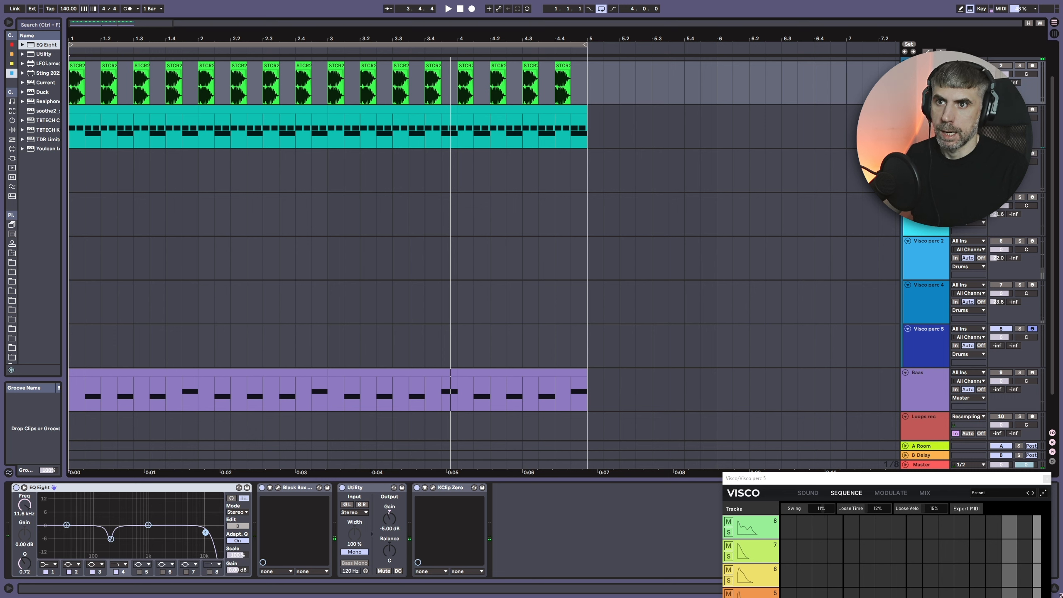
# Open the Battalion instrument on the Hihats track and move its window lower over the arrangement.
pyautogui.click(370, 321)
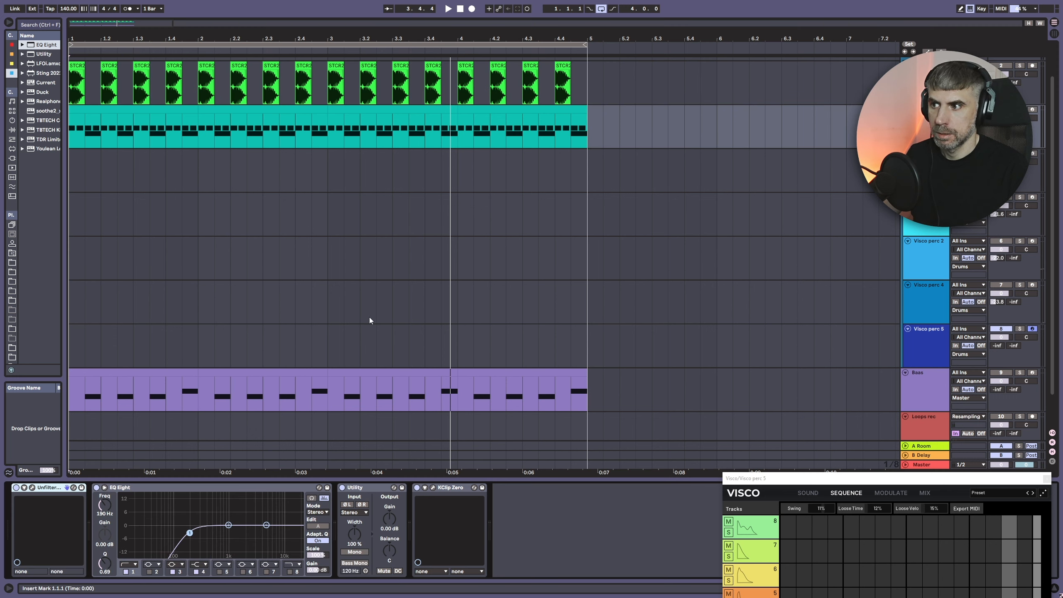
pyautogui.click(32, 488)
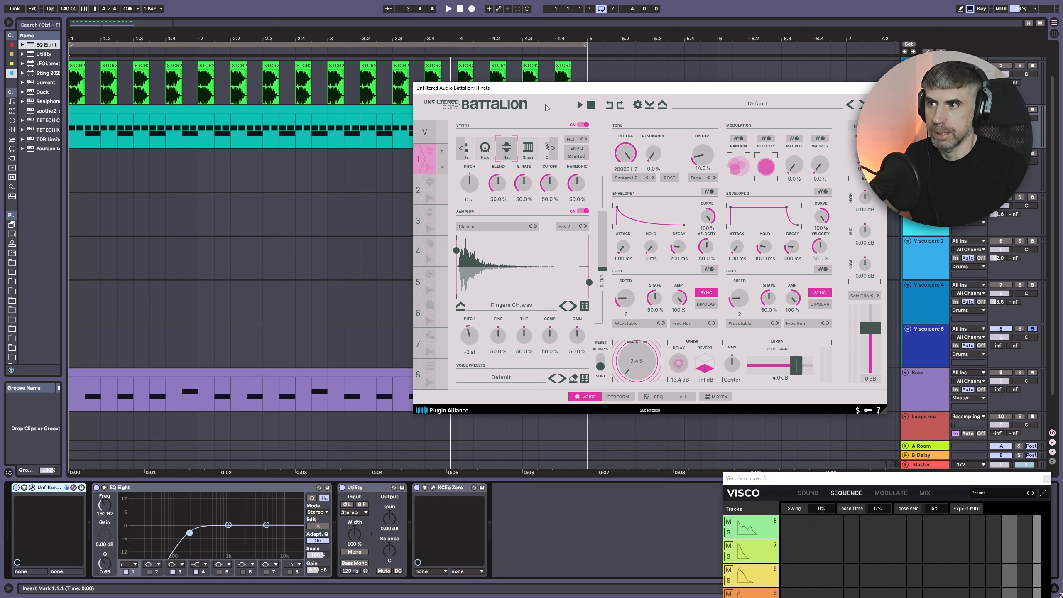
pyautogui.moveTo(651, 87); pyautogui.dragTo(661, 143)
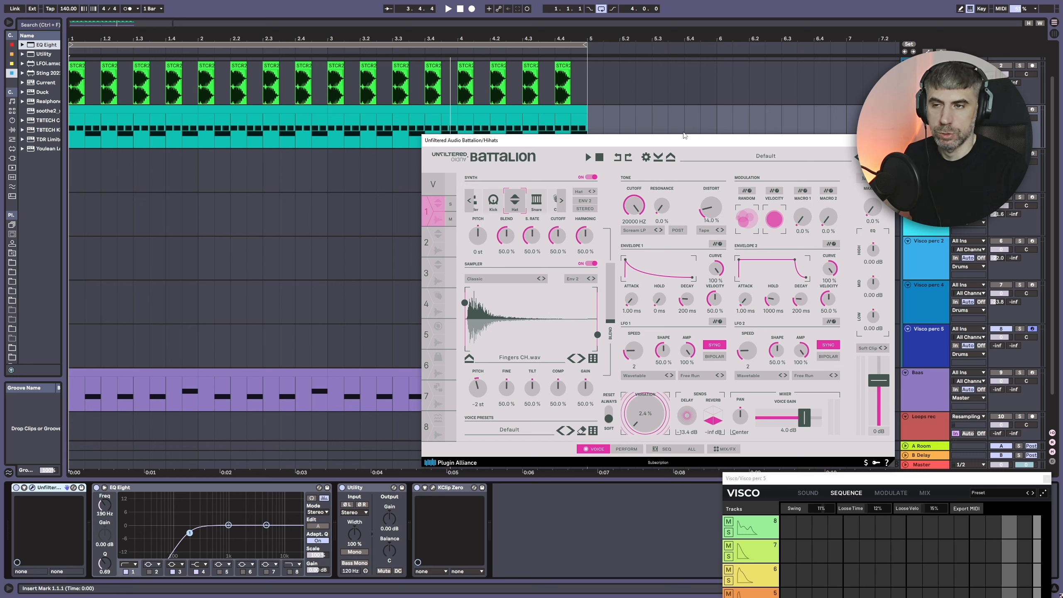
# Play back the hi-hats, activate the kick track to hear both together, stop playback and close Battalion.
pyautogui.press('space')
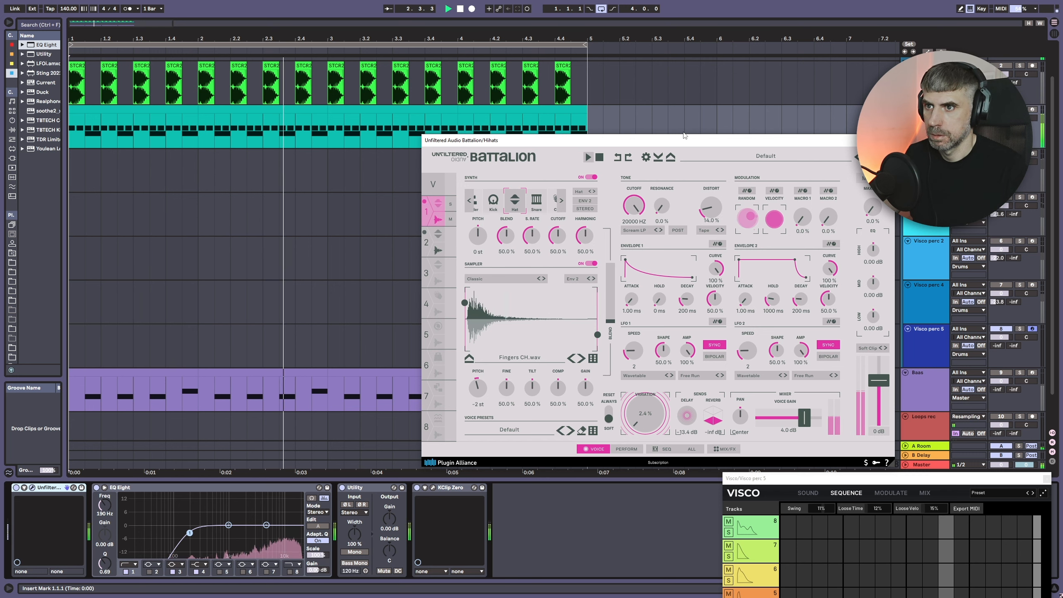
pyautogui.click(1003, 66)
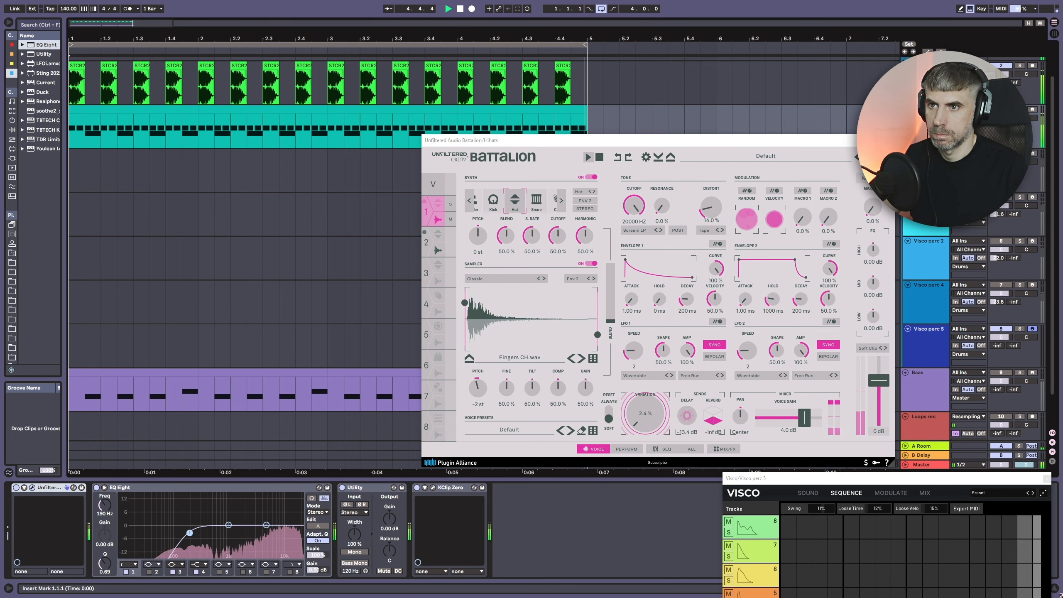
pyautogui.press('space')
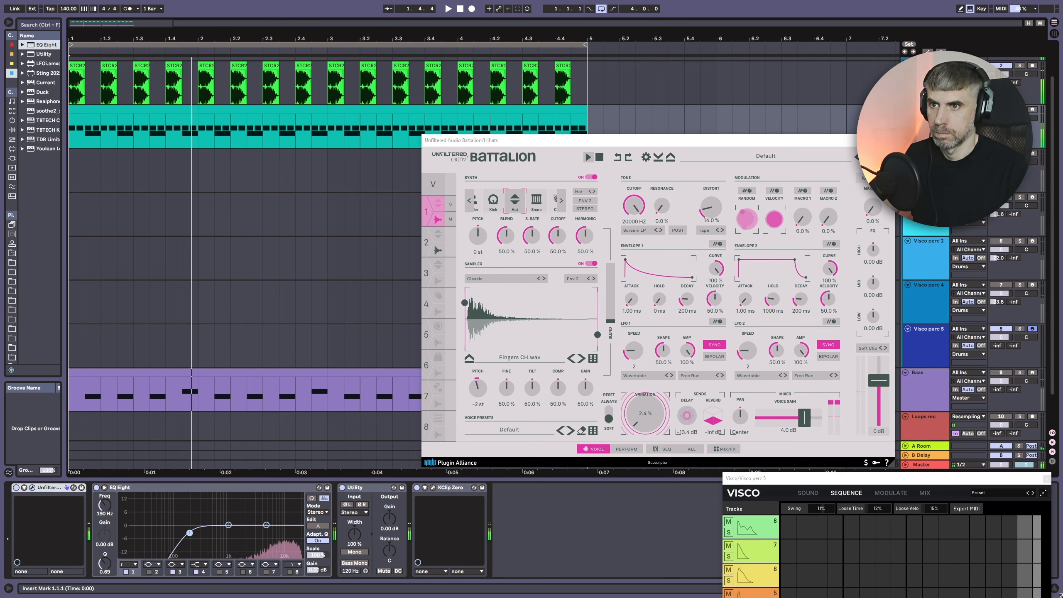
pyautogui.click(890, 140)
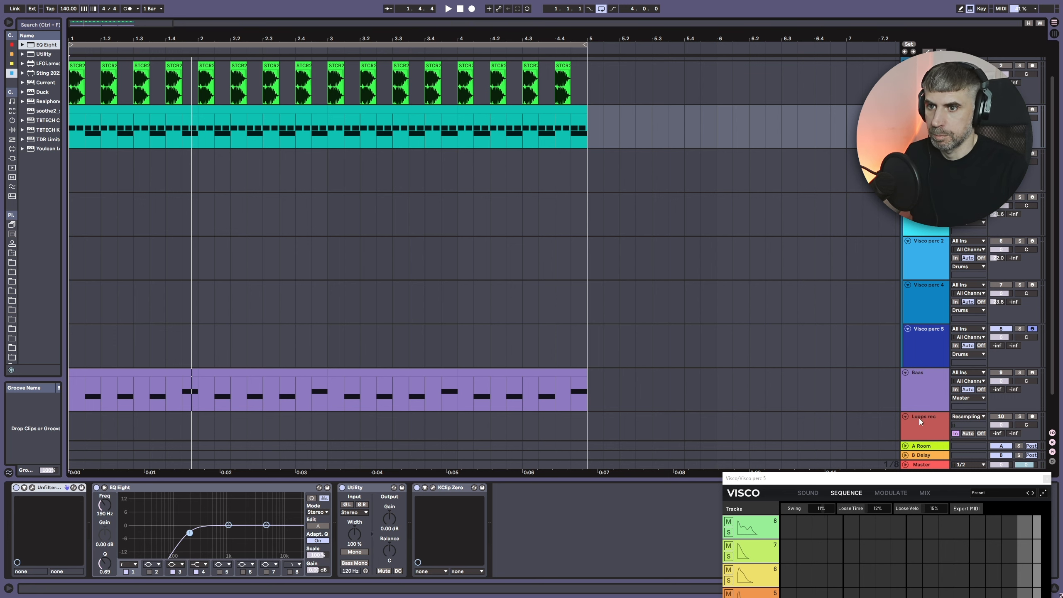
# Open the Current synth on the Bass track to examine its sub sound settings.
pyautogui.doubleClick(920, 391)
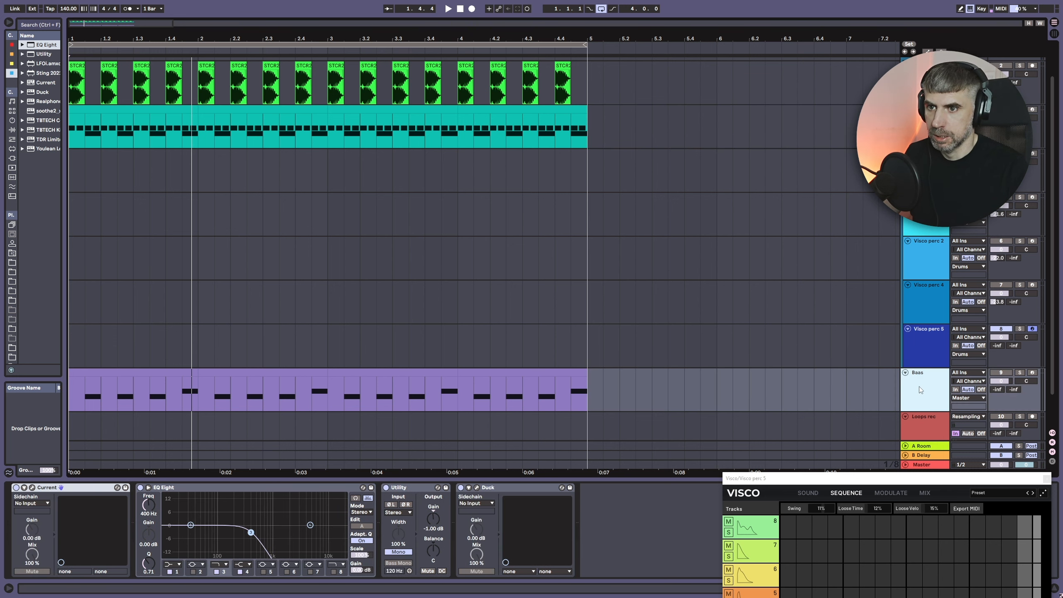
pyautogui.click(32, 488)
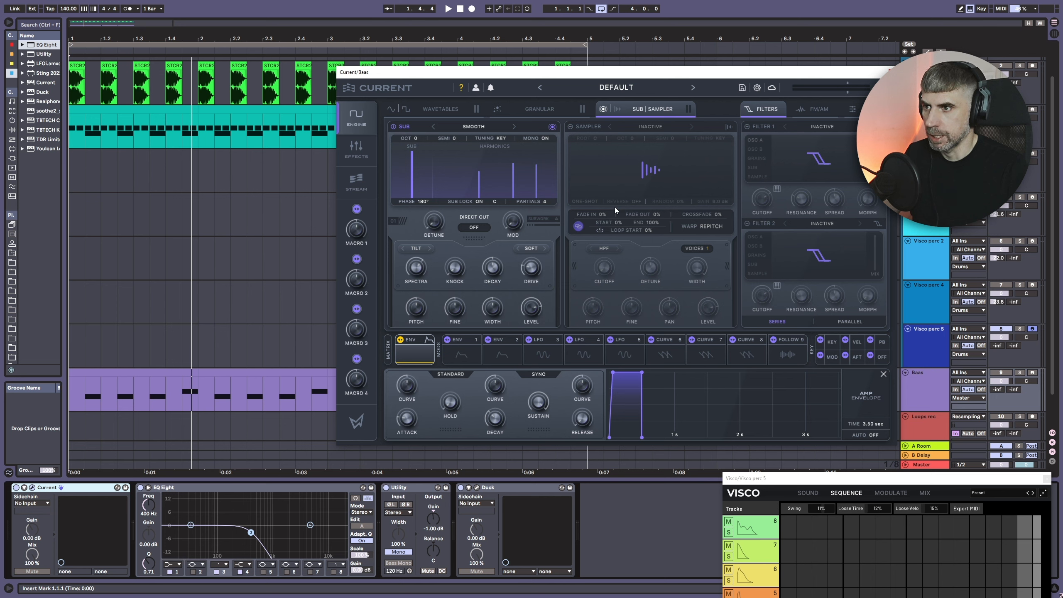
# Play back the bass together with the kick and hi-hats, close the Current synth and stop playback.
pyautogui.press('space')
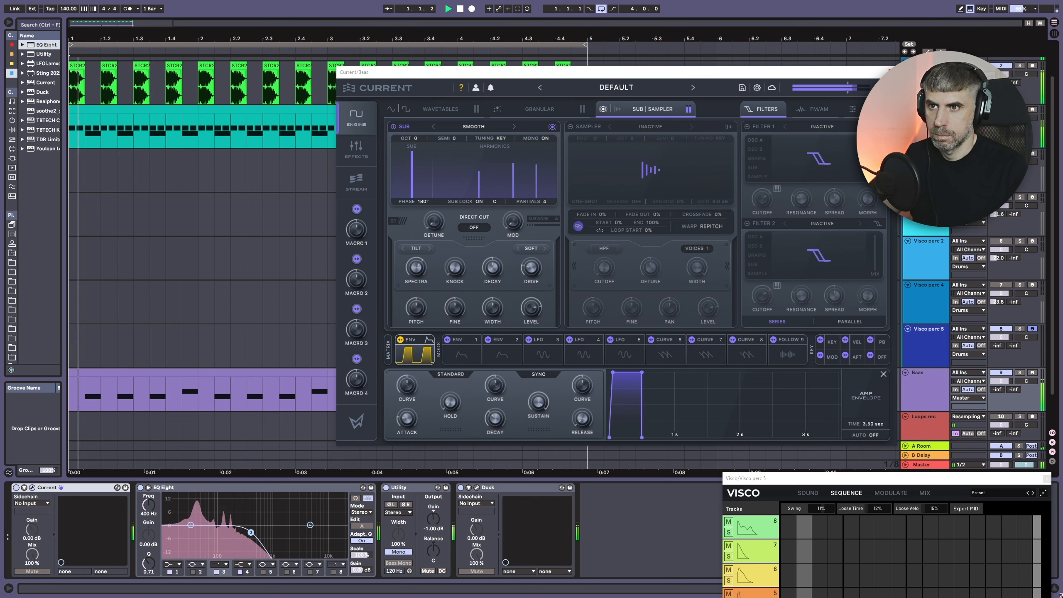
pyautogui.click(893, 72)
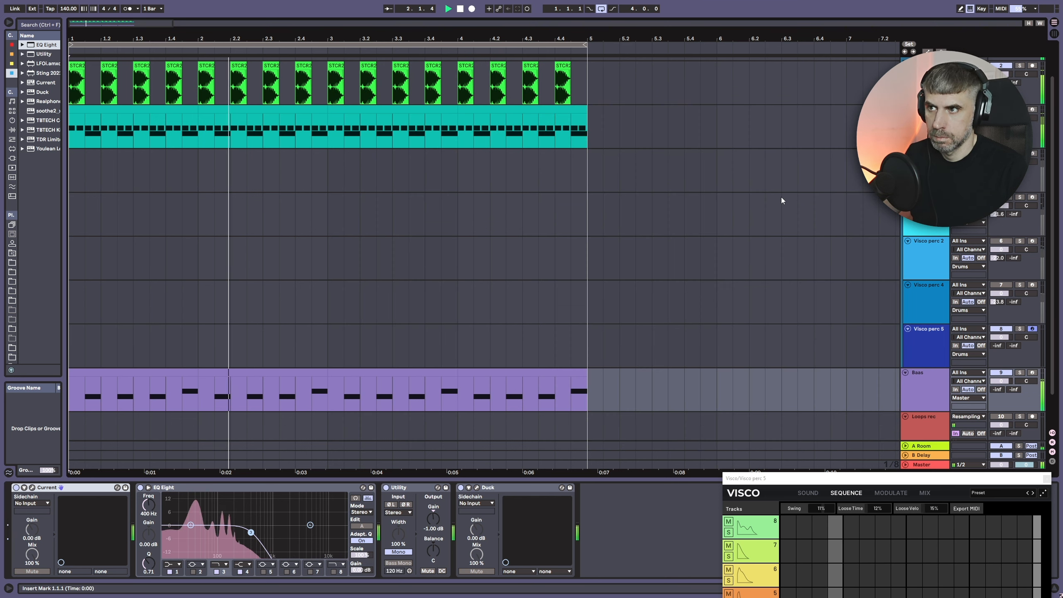
pyautogui.click(461, 9)
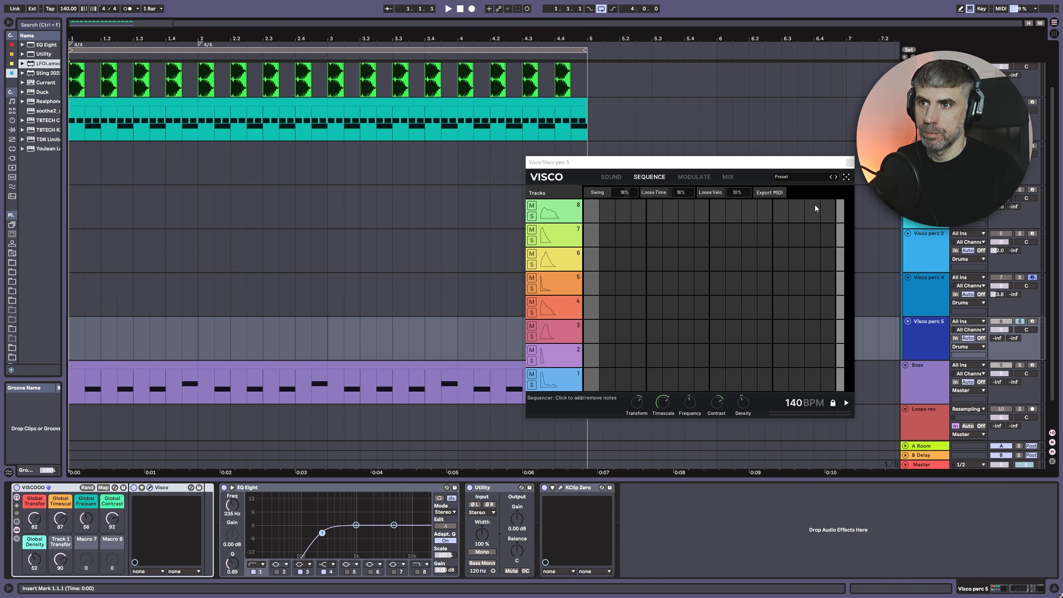
# Generate a random kit and sequence in Visco on the Visco perc 5 track and audition it soloed.
pyautogui.rightClick(847, 178)
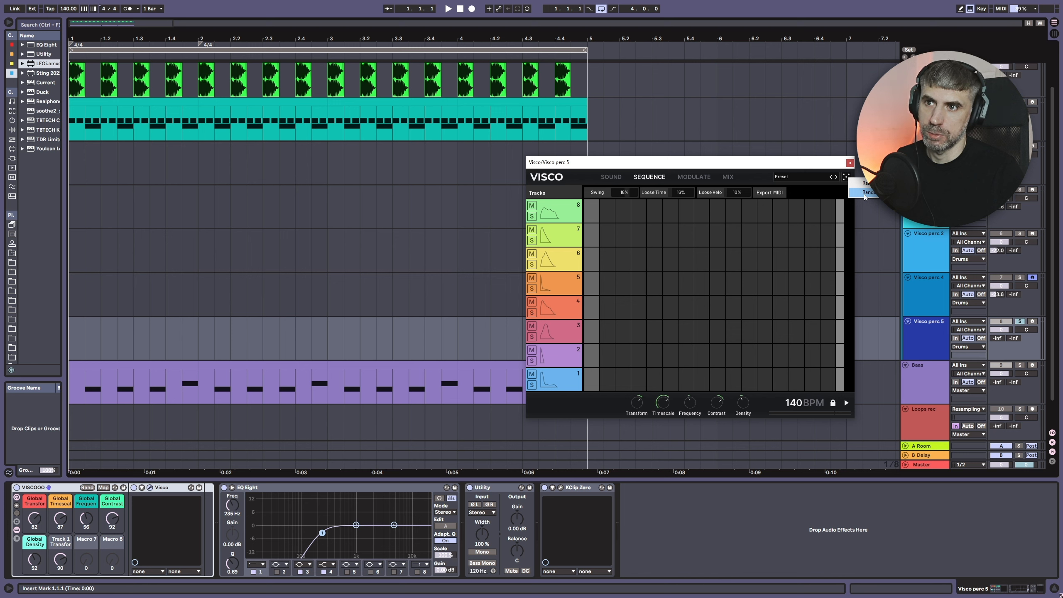
pyautogui.click(817, 164)
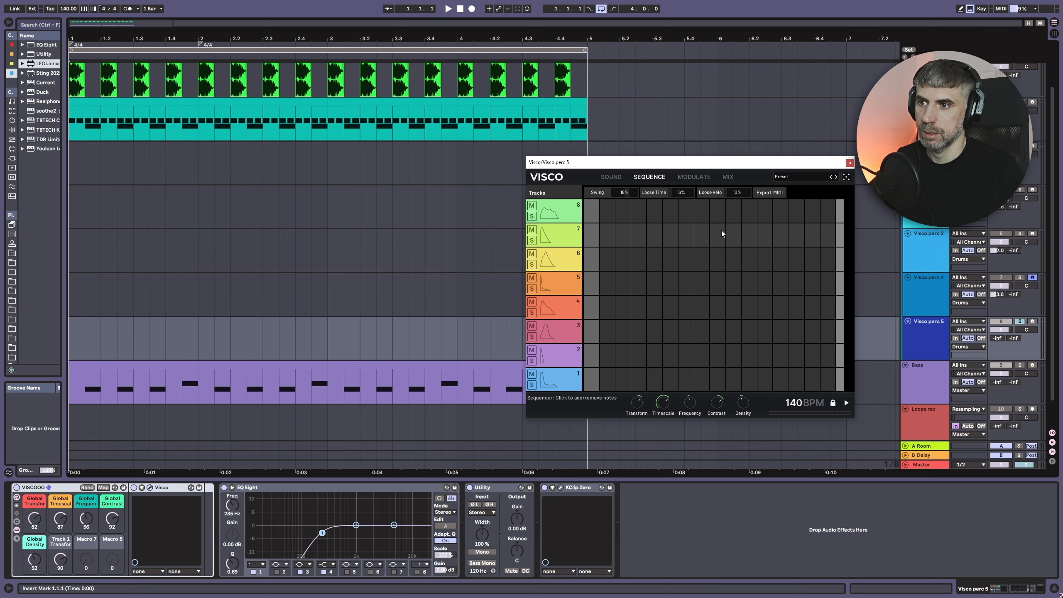
pyautogui.click(848, 178)
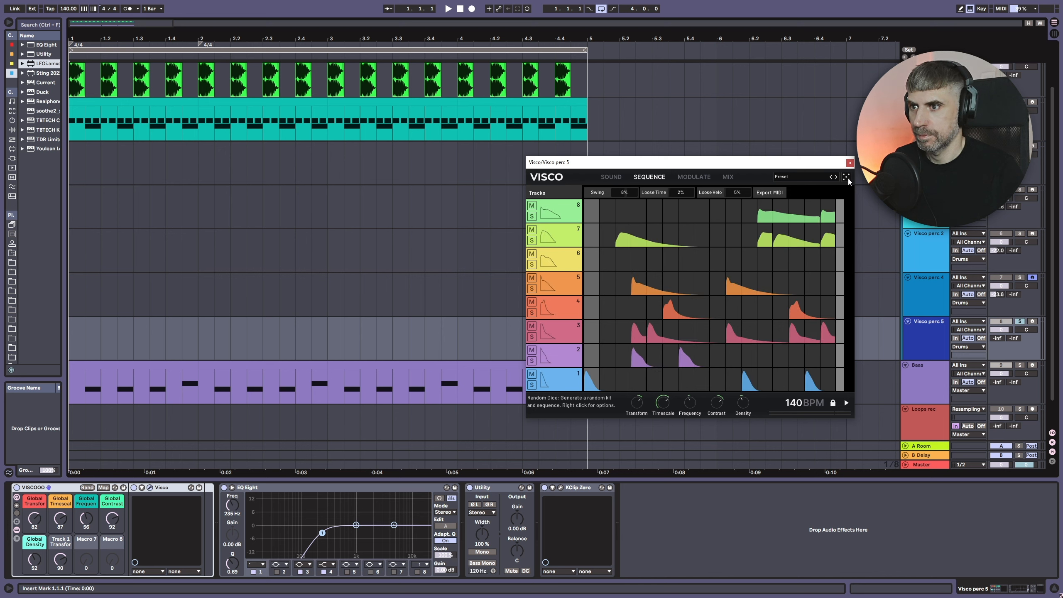
pyautogui.press('space')
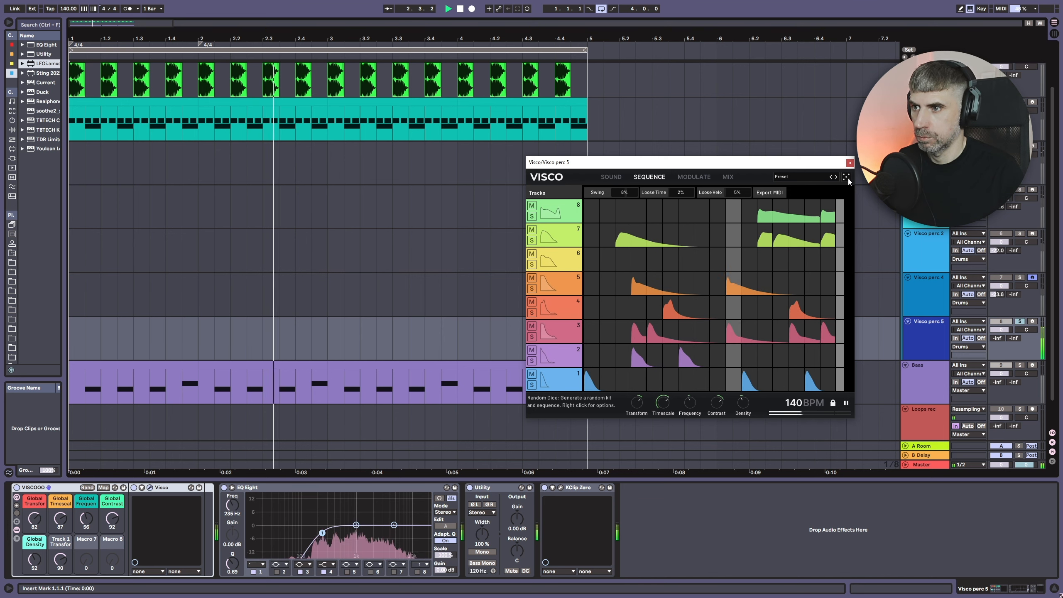
pyautogui.press('space')
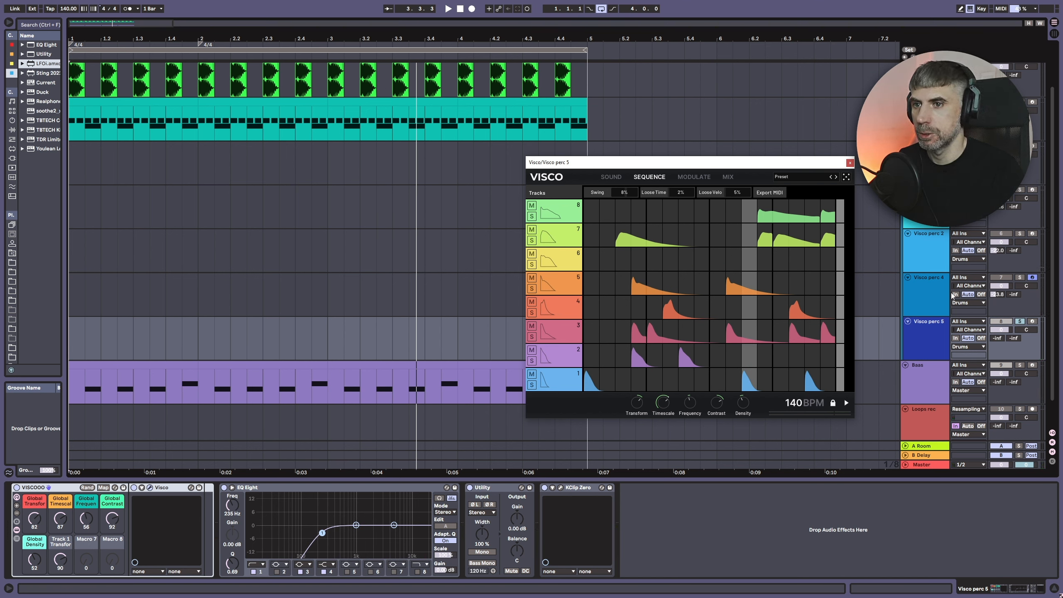
# Unsolo the Visco perc 5 track and play its pattern together with the kick, hi-hats and bass.
pyautogui.click(1020, 323)
pyautogui.press('space')
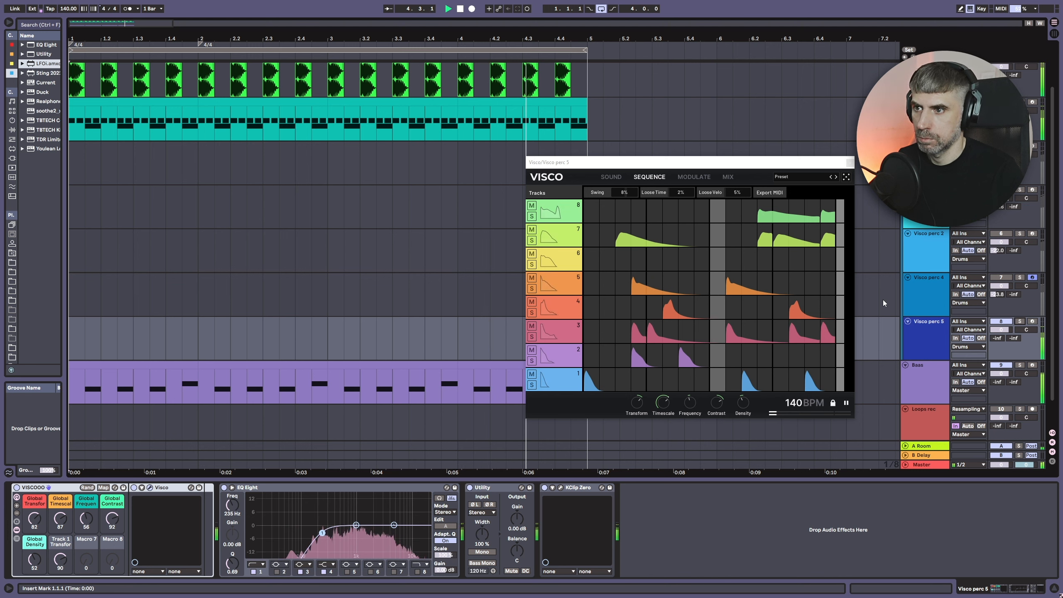
pyautogui.press('space')
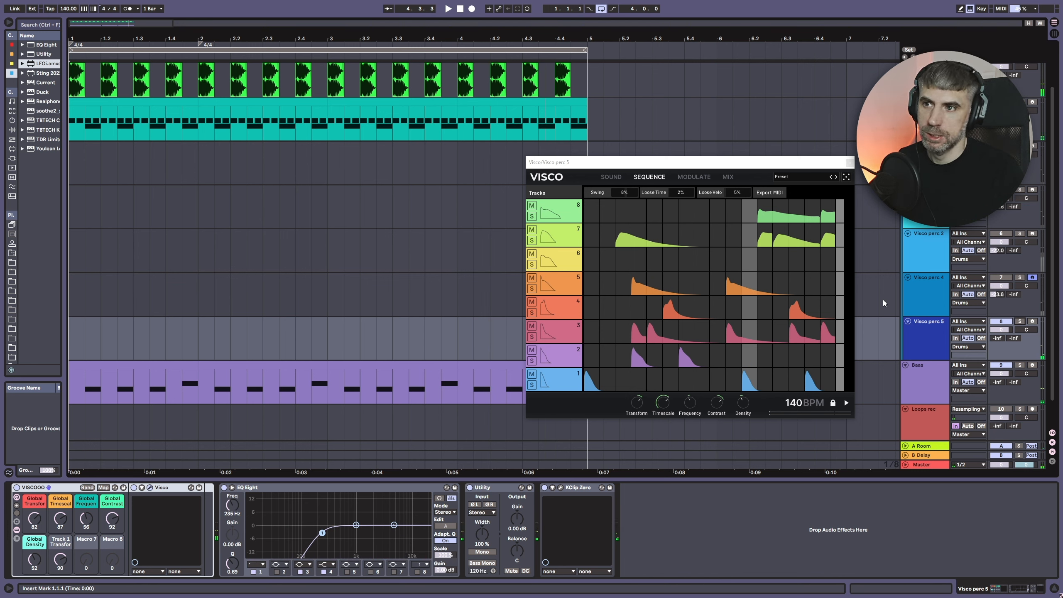
# Move the Visco window slightly lower, generate a new random kit and sequence, and audition it with the full groove.
pyautogui.moveTo(697, 164); pyautogui.dragTo(705, 181)
pyautogui.click(854, 194)
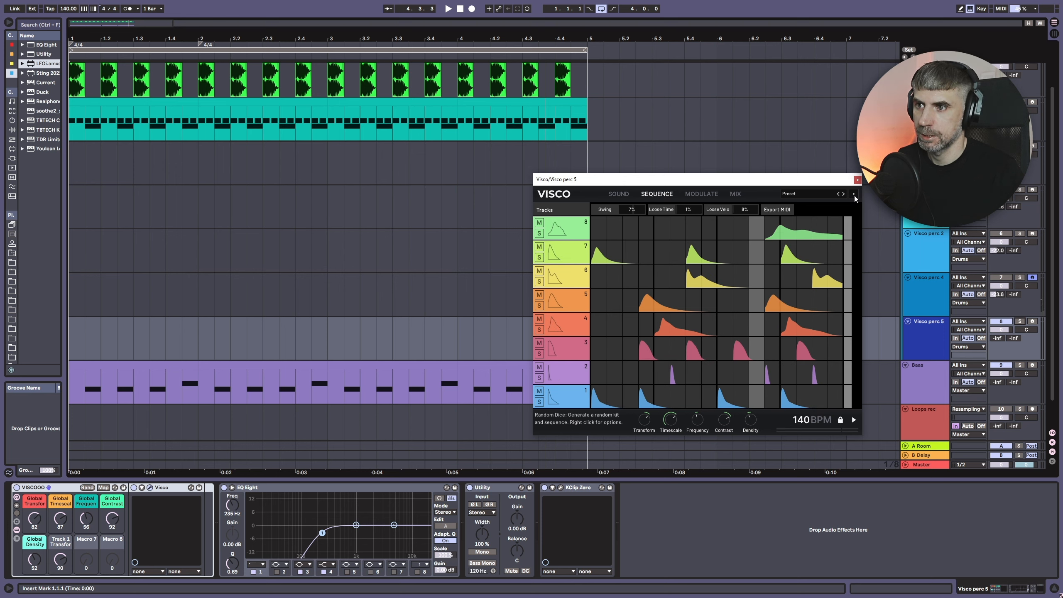
pyautogui.press('space')
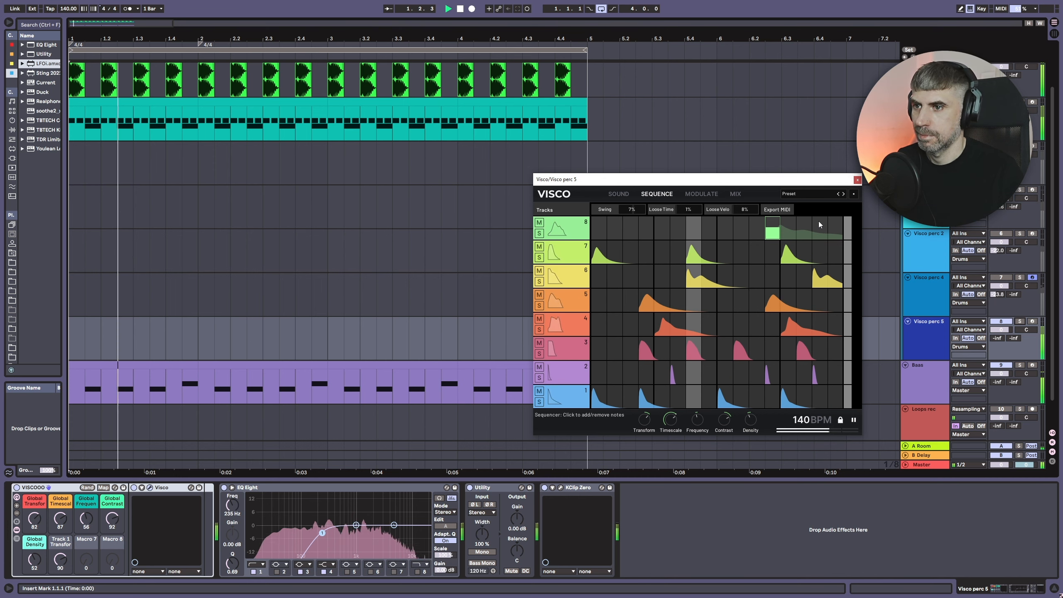
pyautogui.press('space')
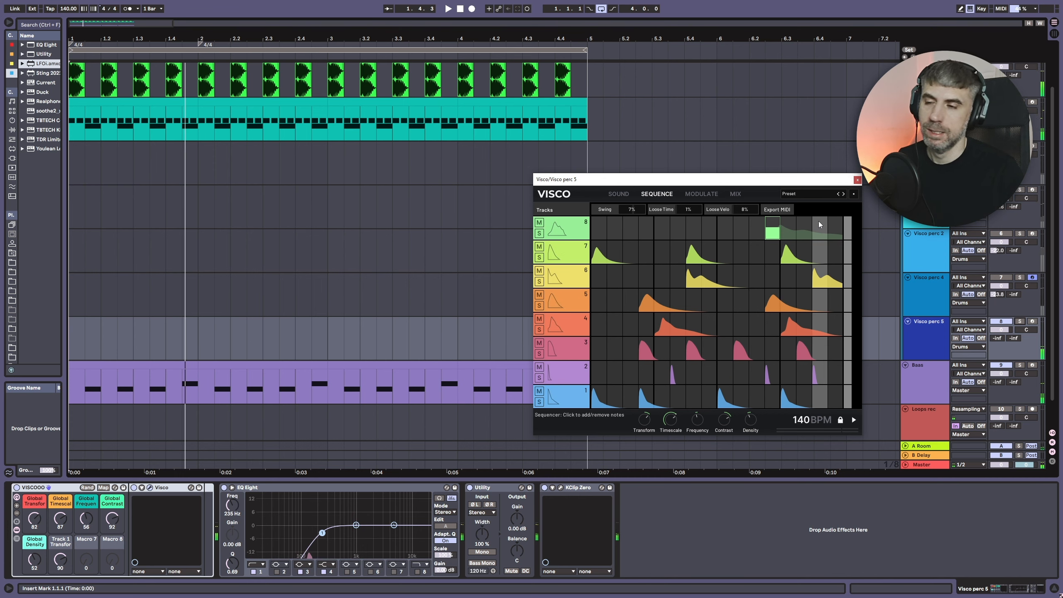
# Generate two further random kits and sequences in Visco, playing each one back against the groove.
pyautogui.click(849, 198)
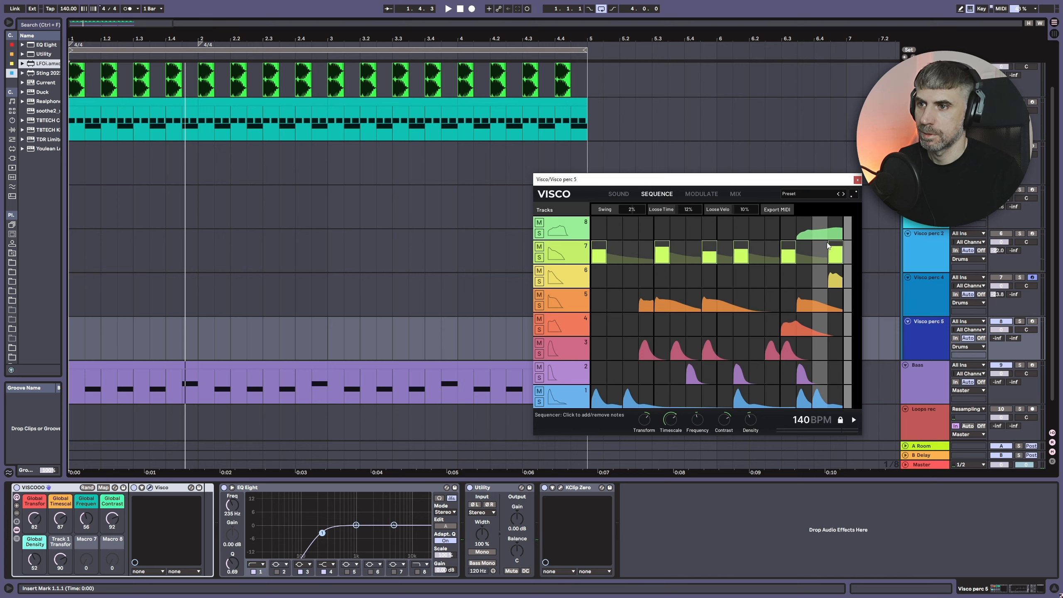
pyautogui.press('space')
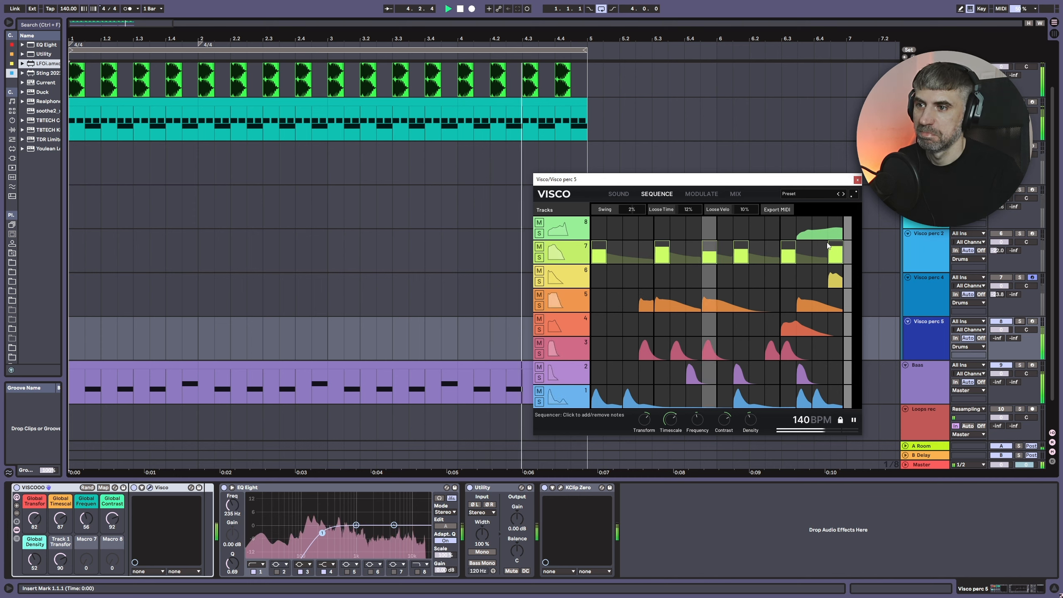
pyautogui.press('space')
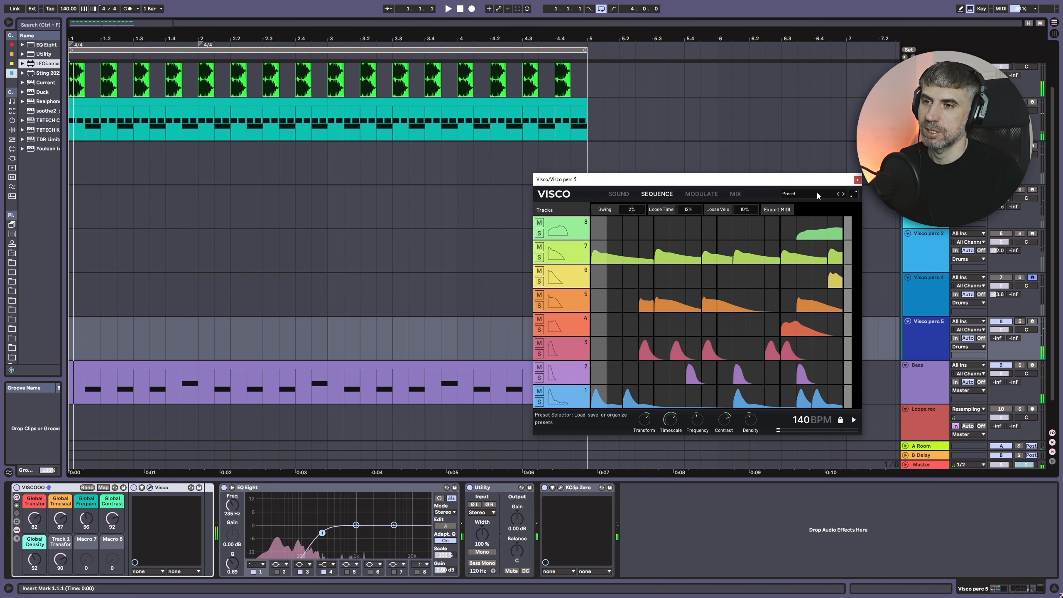
pyautogui.click(855, 194)
pyautogui.press('space')
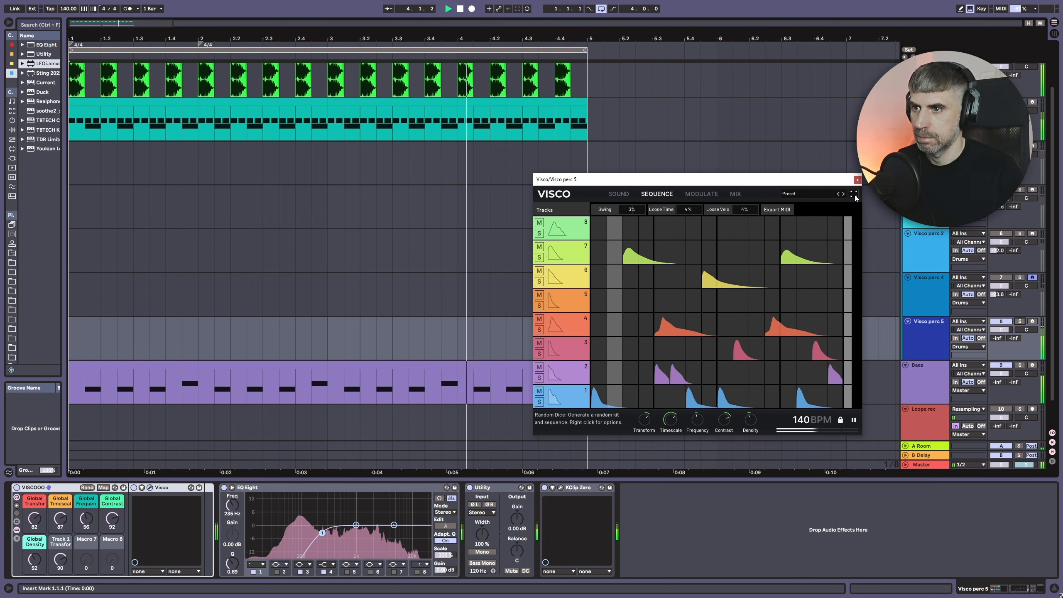
pyautogui.press('space')
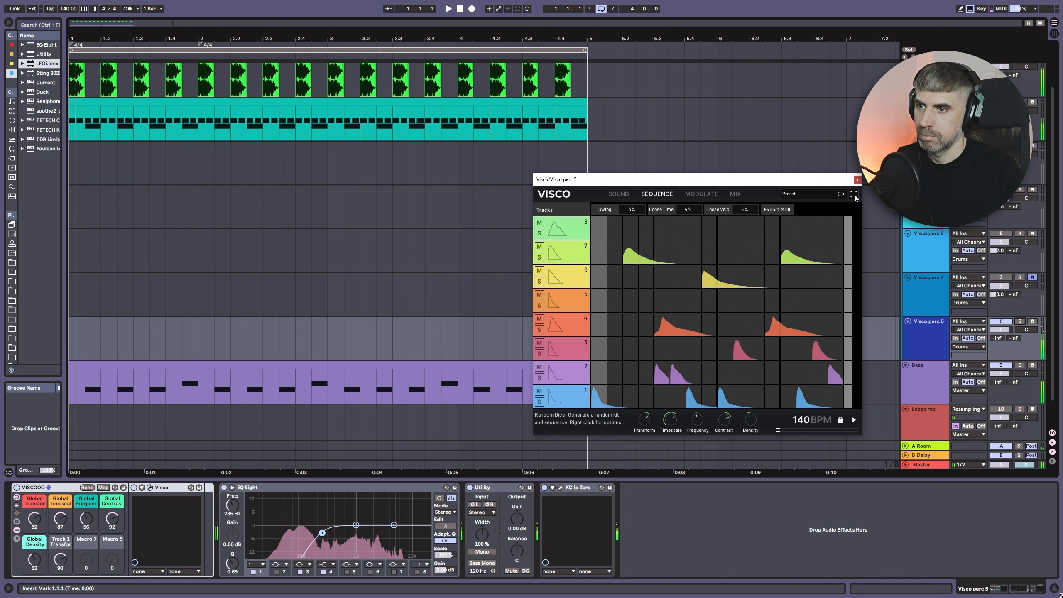
# Randomize the Visco kit and sequence once more and audition the pattern with the groove.
pyautogui.click(855, 196)
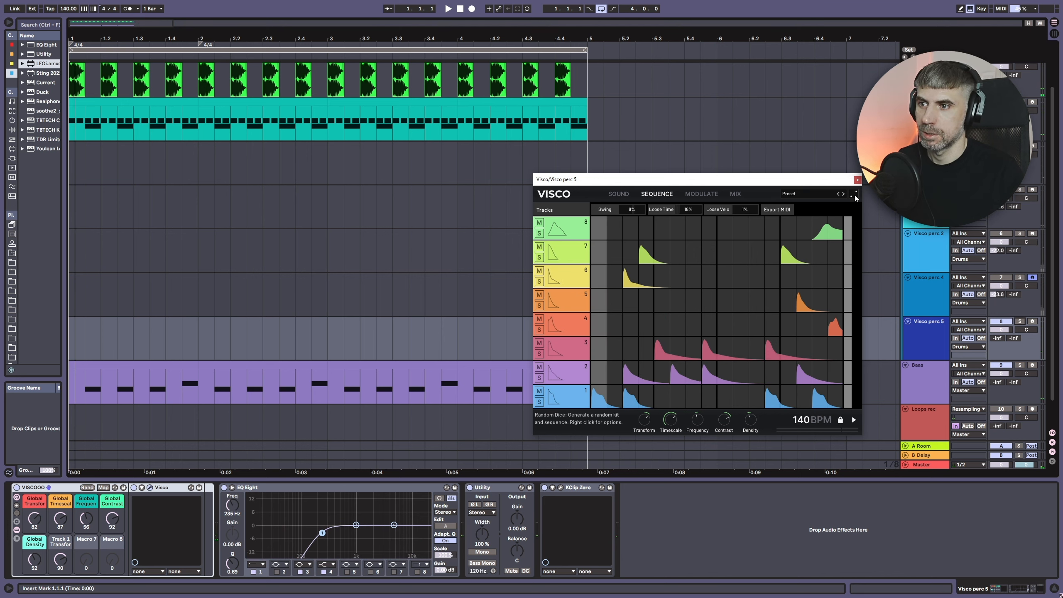
pyautogui.press('space')
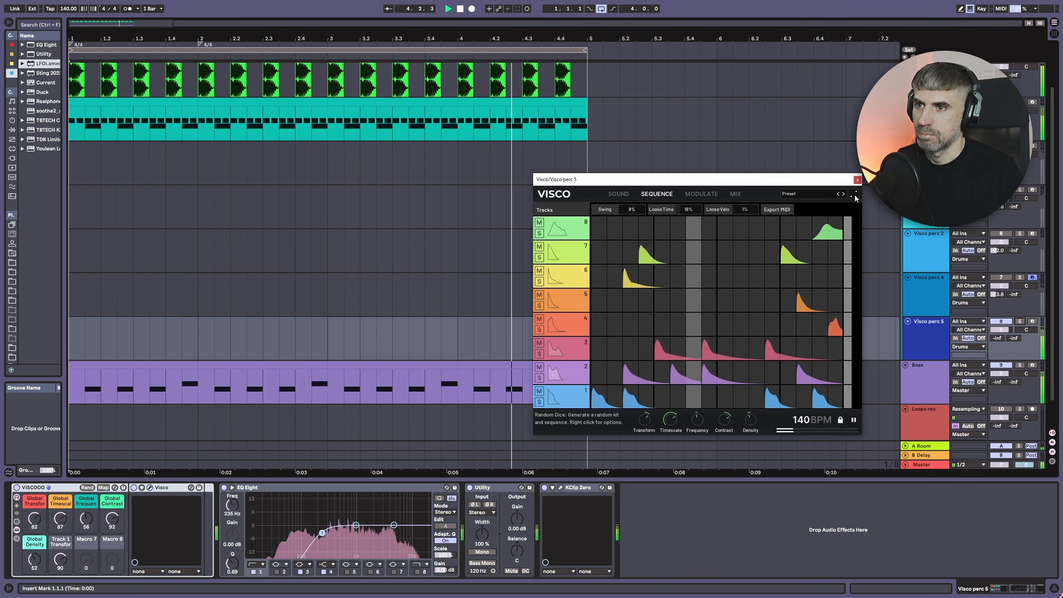
pyautogui.press('space')
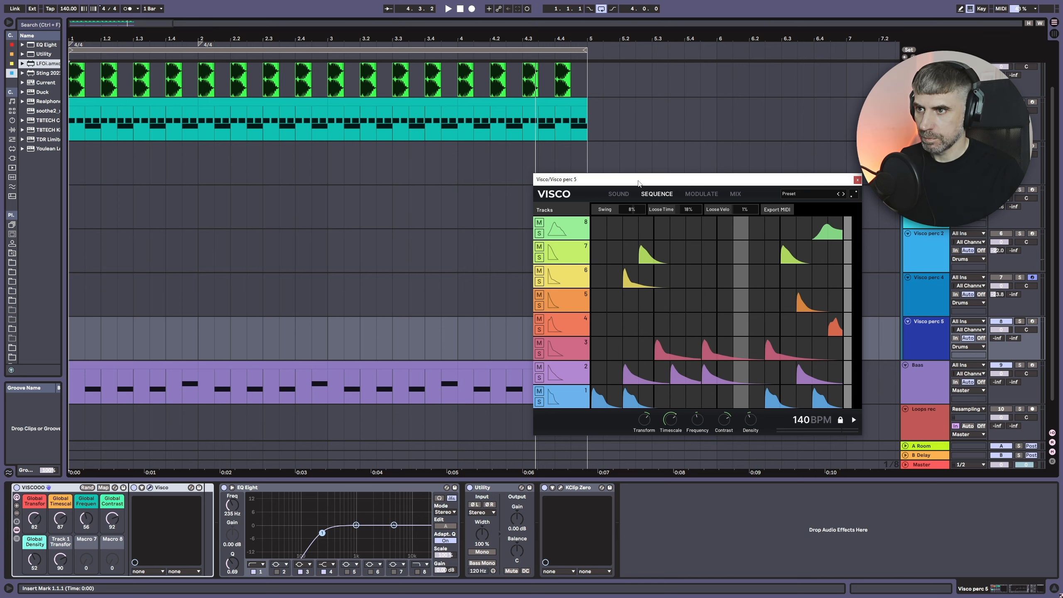
# Move the Visco window higher and, during playback, set the global macros to Transform 100, Timescale 50, Frequency 66, Contrast 61 and Density 76.
pyautogui.moveTo(638, 184); pyautogui.dragTo(627, 165)
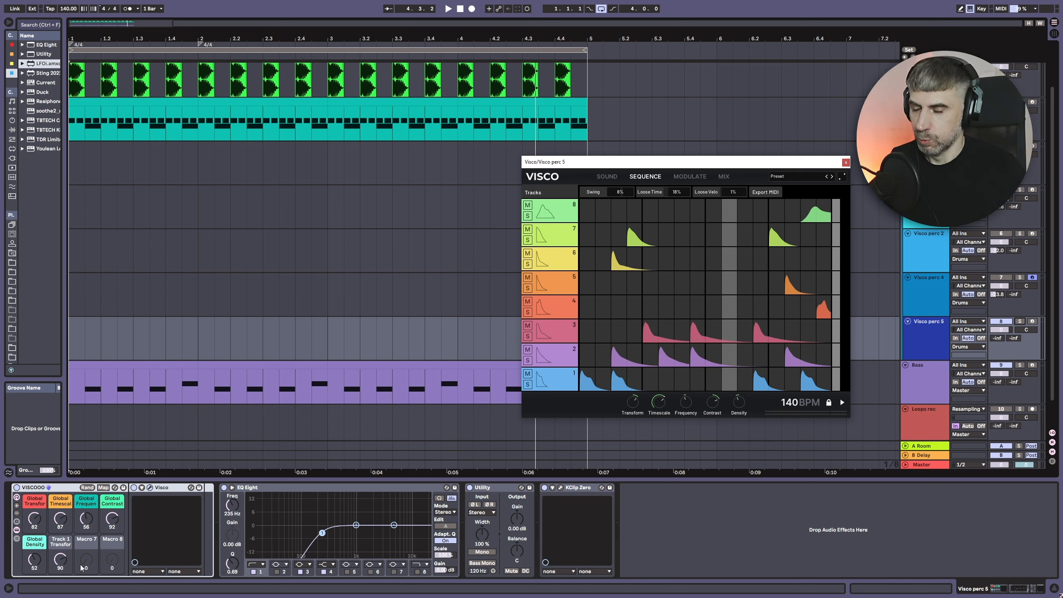
pyautogui.press('space')
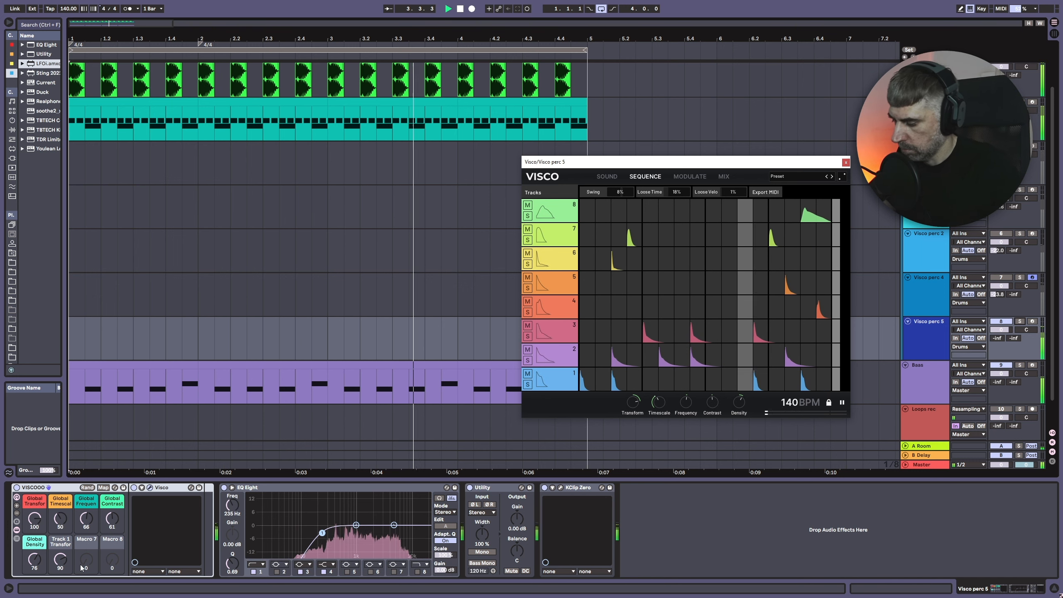
pyautogui.press('space')
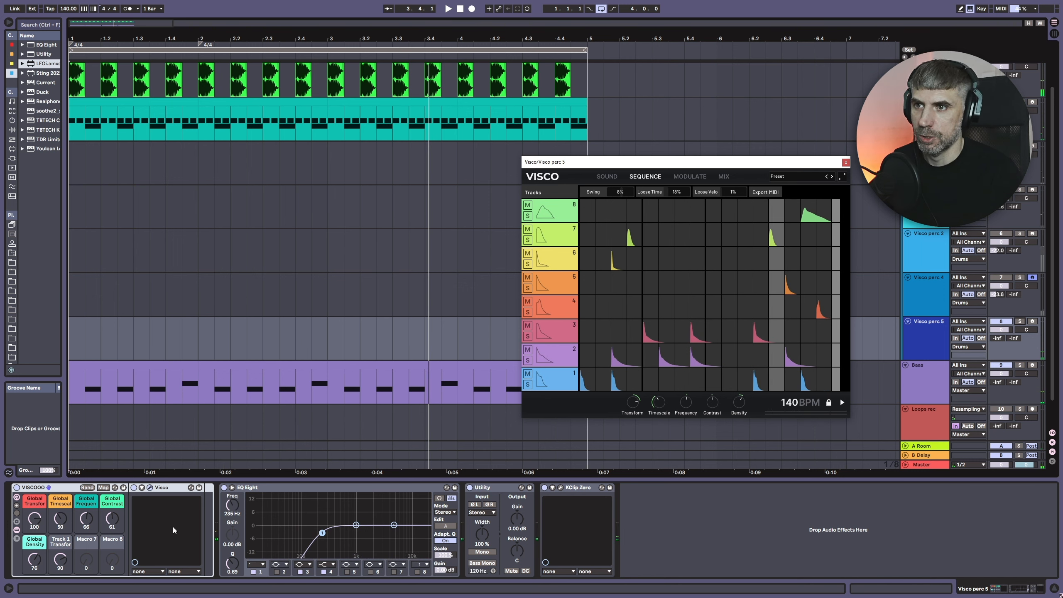
# Randomize the Visco kit and, during playback, set the global macros to Transform 65, Timescale 59, Frequency 58, Contrast 82 and Density 82.
pyautogui.click(843, 178)
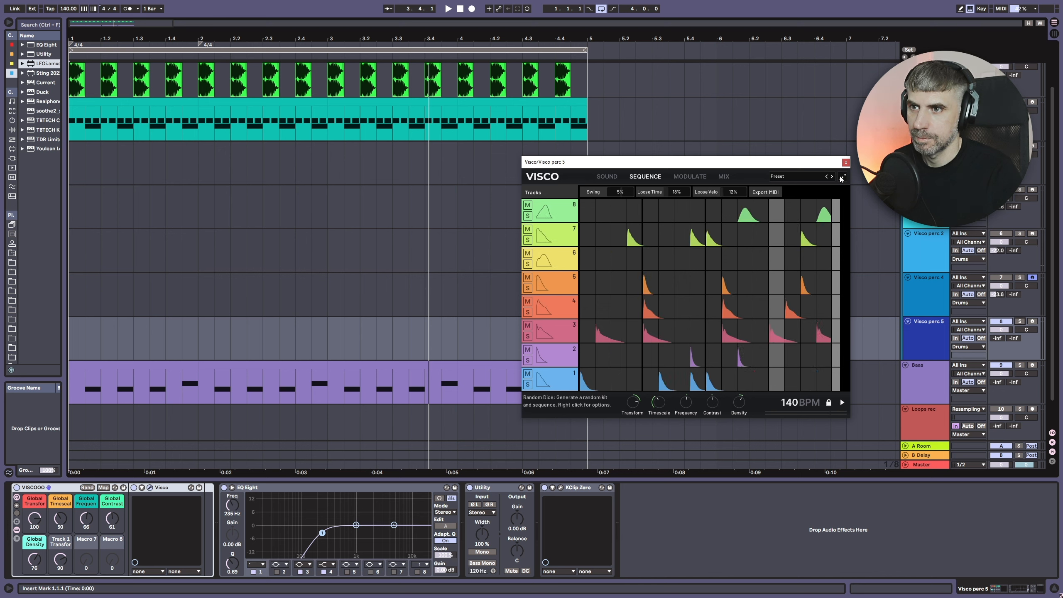
pyautogui.press('space')
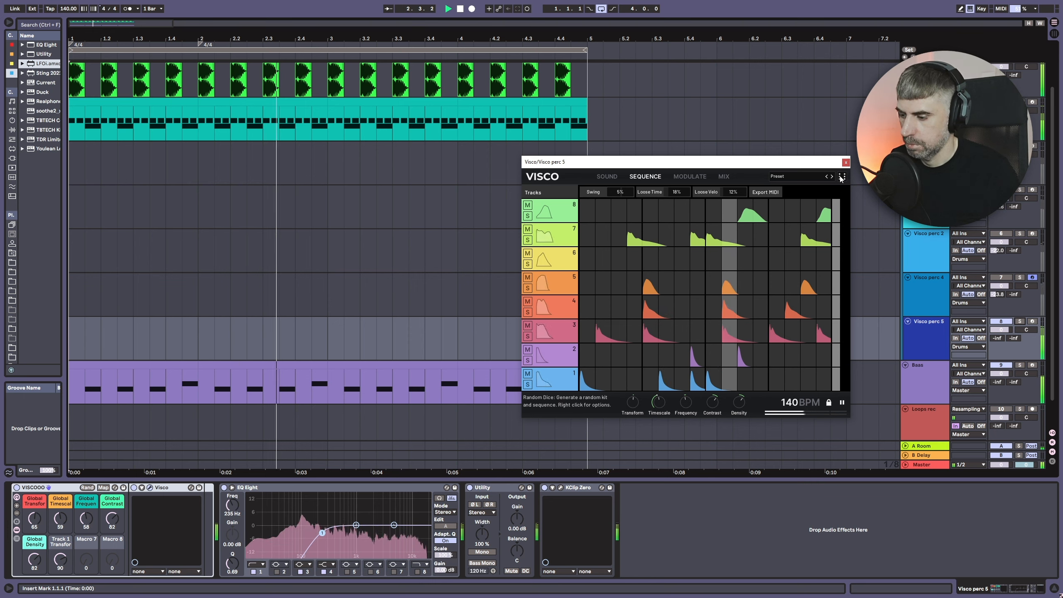
pyautogui.press('space')
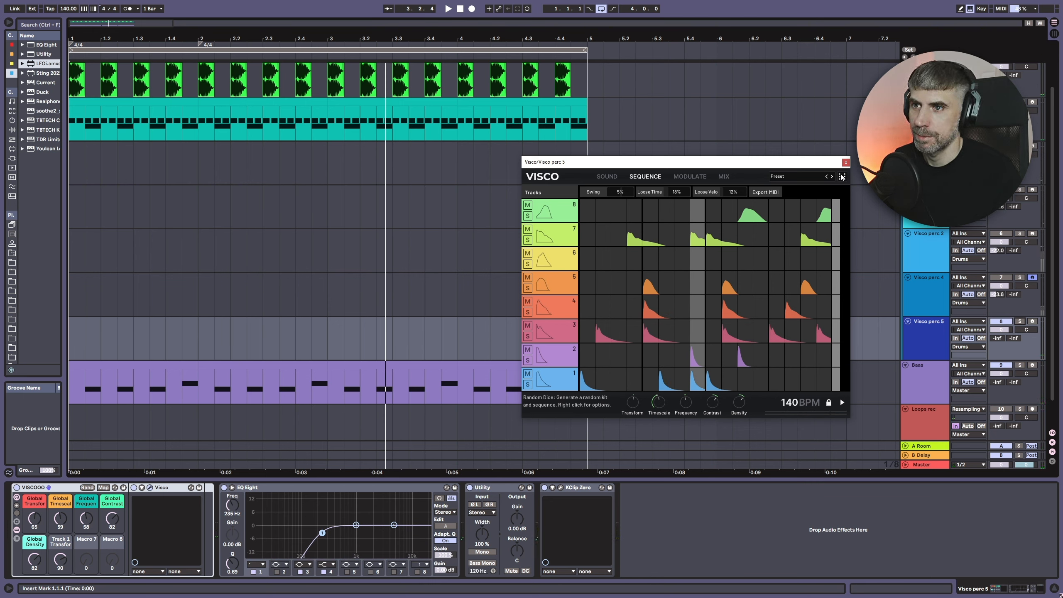
# Generate another Visco kit and, during playback, set the global macros to Transform 77, Timescale 36, Frequency 92, Contrast 48 and Density 96.
pyautogui.click(843, 177)
pyautogui.press('space')
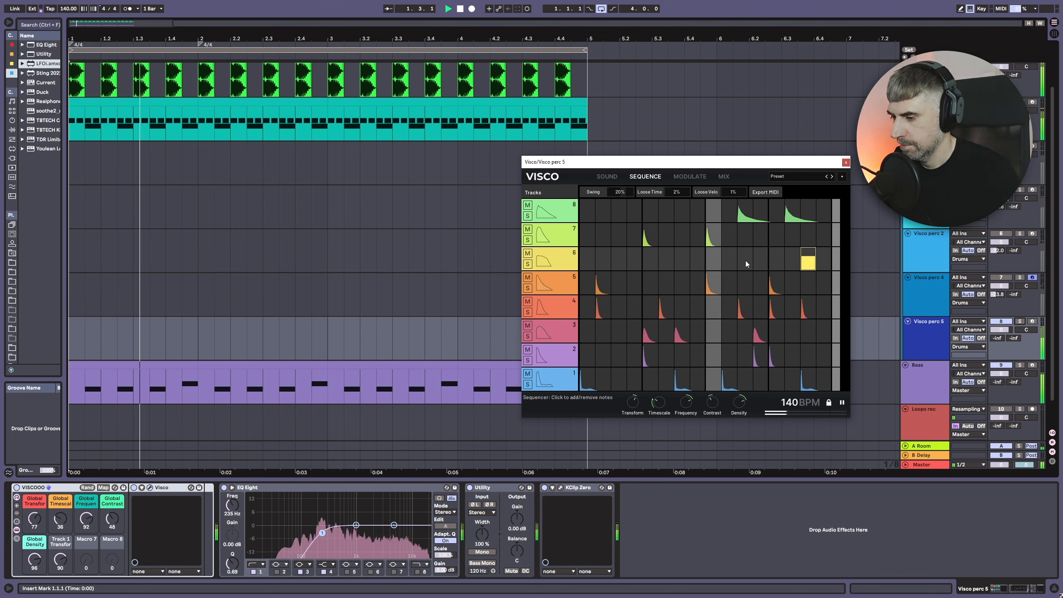
pyautogui.press('space')
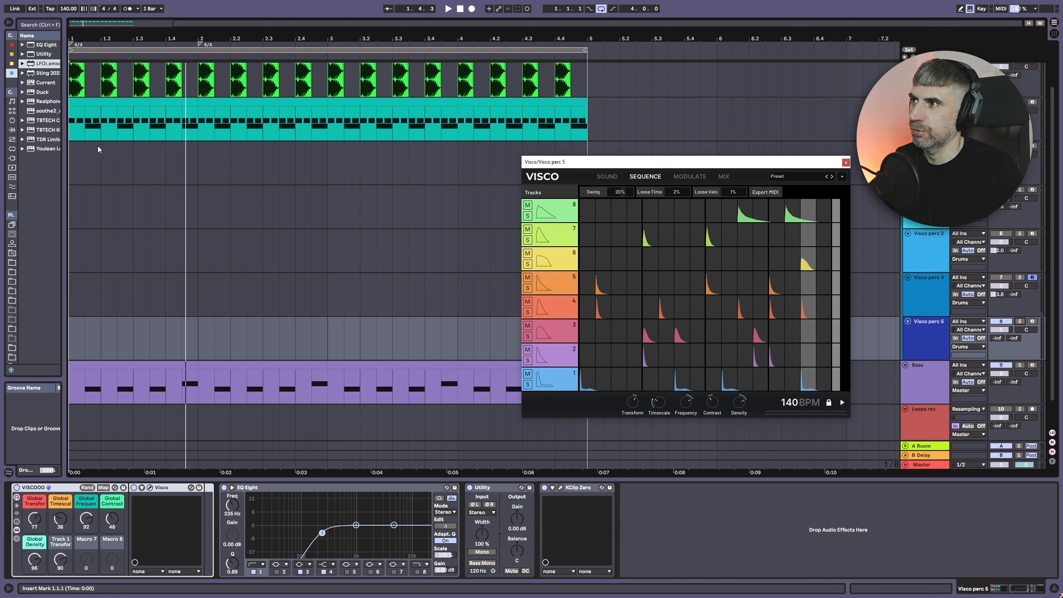
# Add an LFO device after KClip Zero on the Visco perc 5 track and map it to the Global Timescale macro.
pyautogui.click(42, 64)
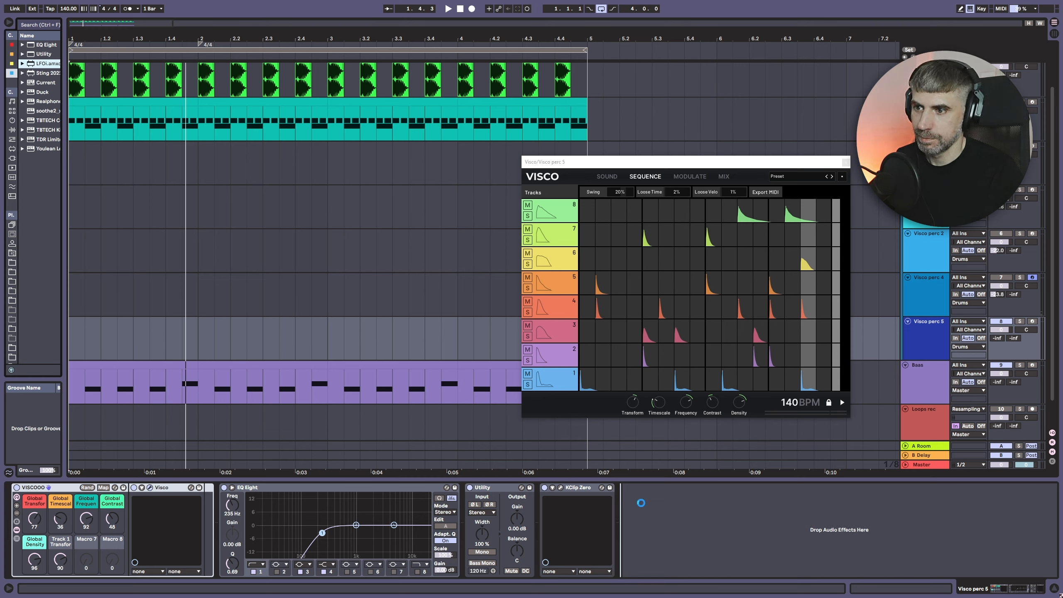
pyautogui.moveTo(640, 502); pyautogui.dragTo(644, 511)
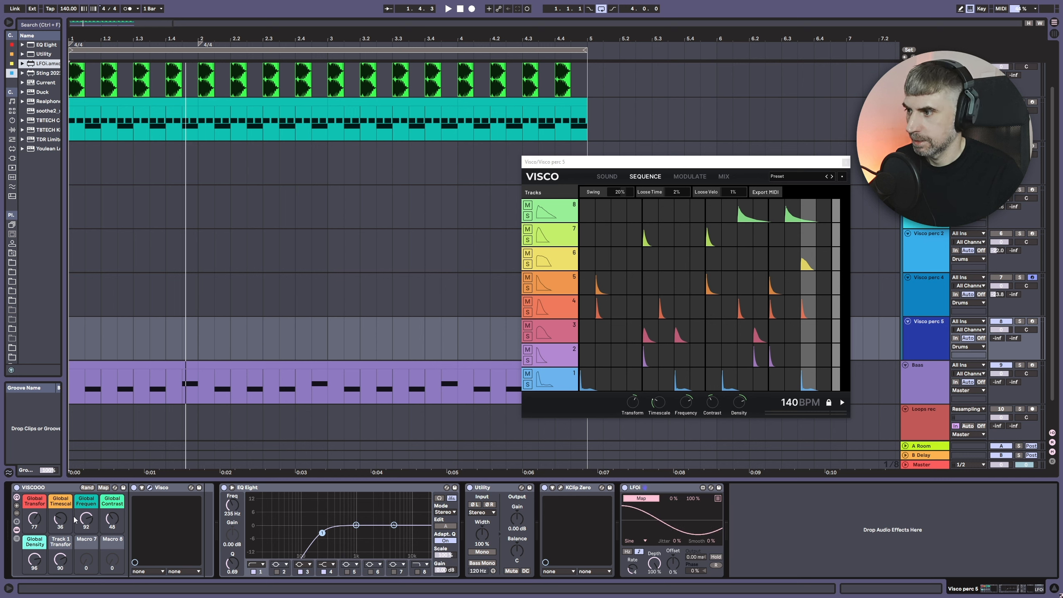
pyautogui.click(57, 520)
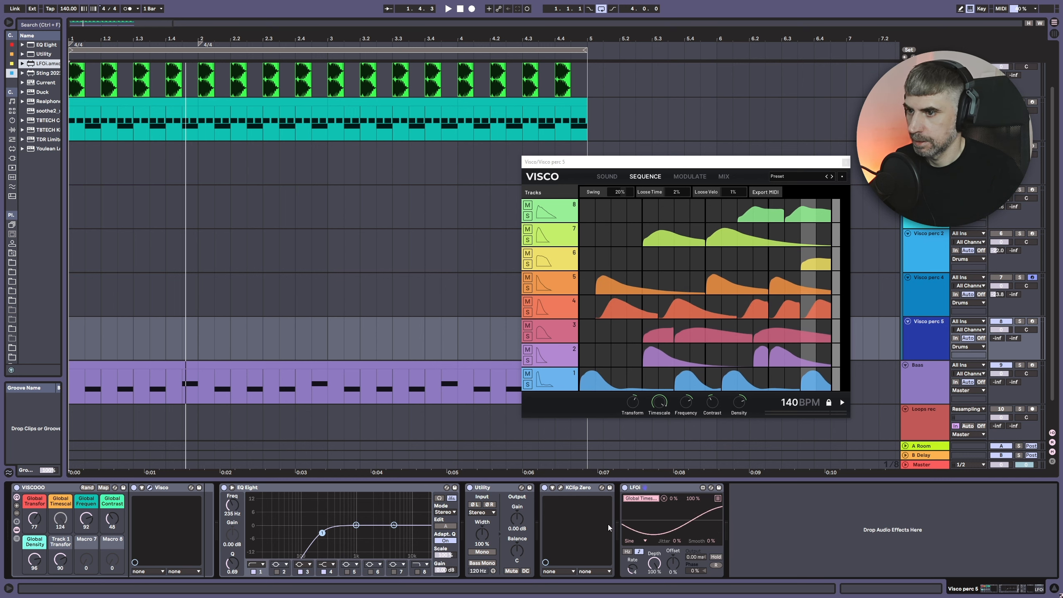
# Limit the LFO's Global Timescale modulation range to 47–92% and play the groove to hear it.
pyautogui.moveTo(671, 499); pyautogui.dragTo(671, 483)
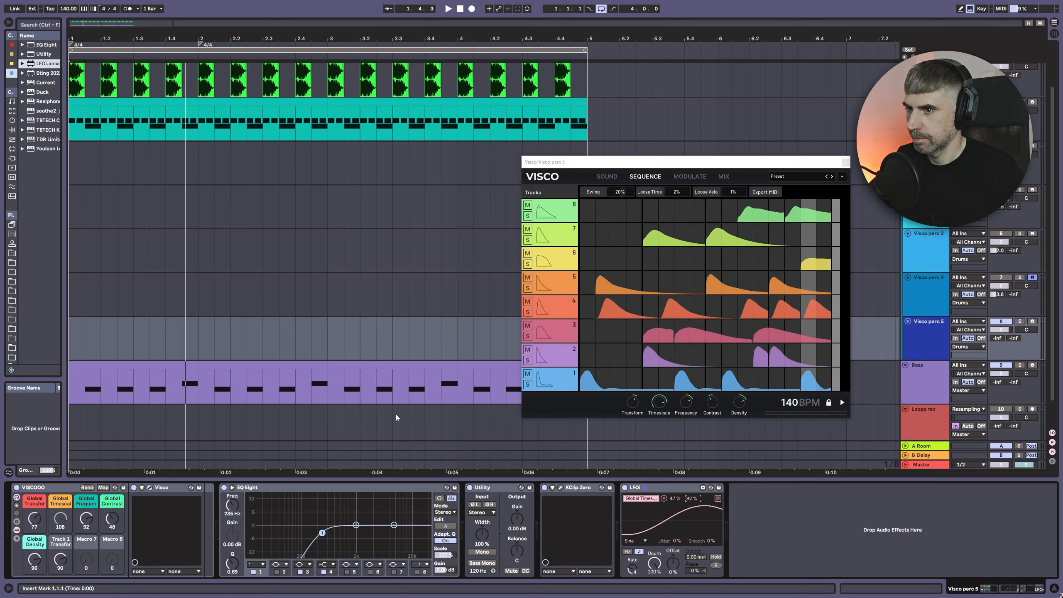
pyautogui.press('space')
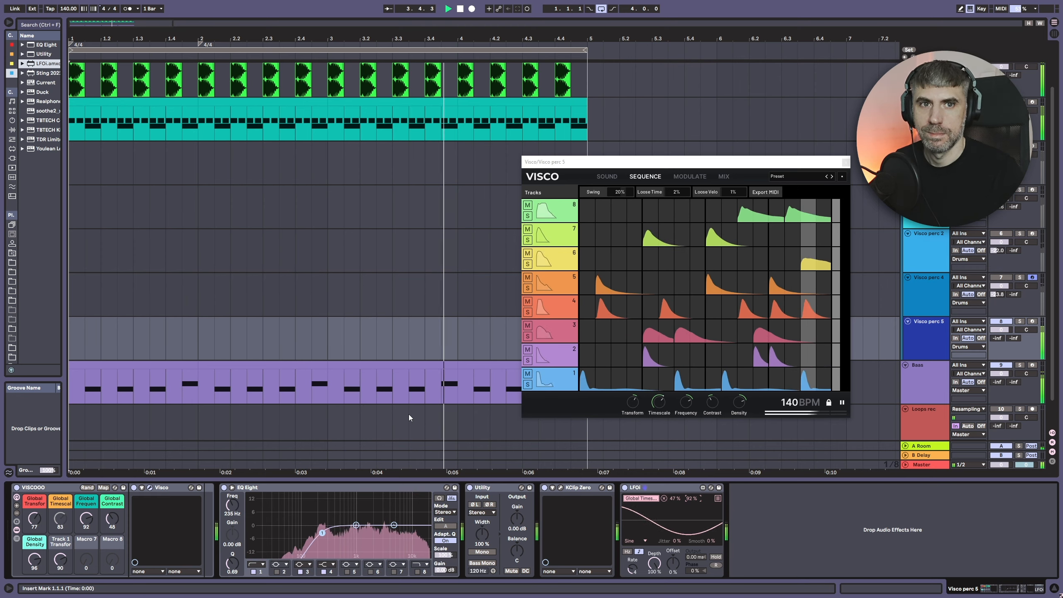
pyautogui.press('space')
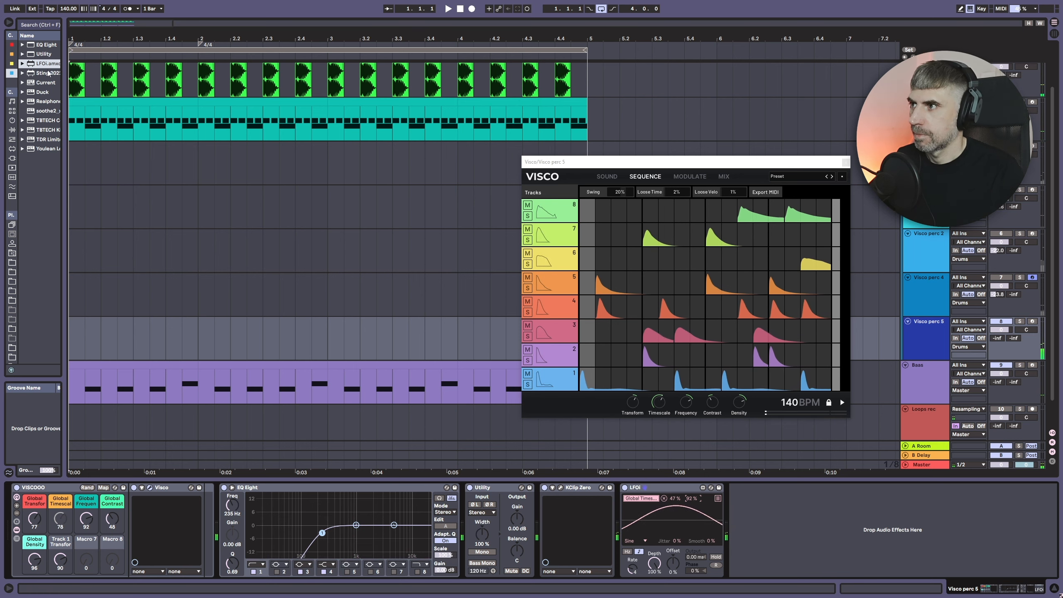
# Add a second LFO after the first, tempo-synced at rate 8, map it to Global Frequency at 31–66%, and play the result.
pyautogui.moveTo(45, 67); pyautogui.dragTo(218, 229)
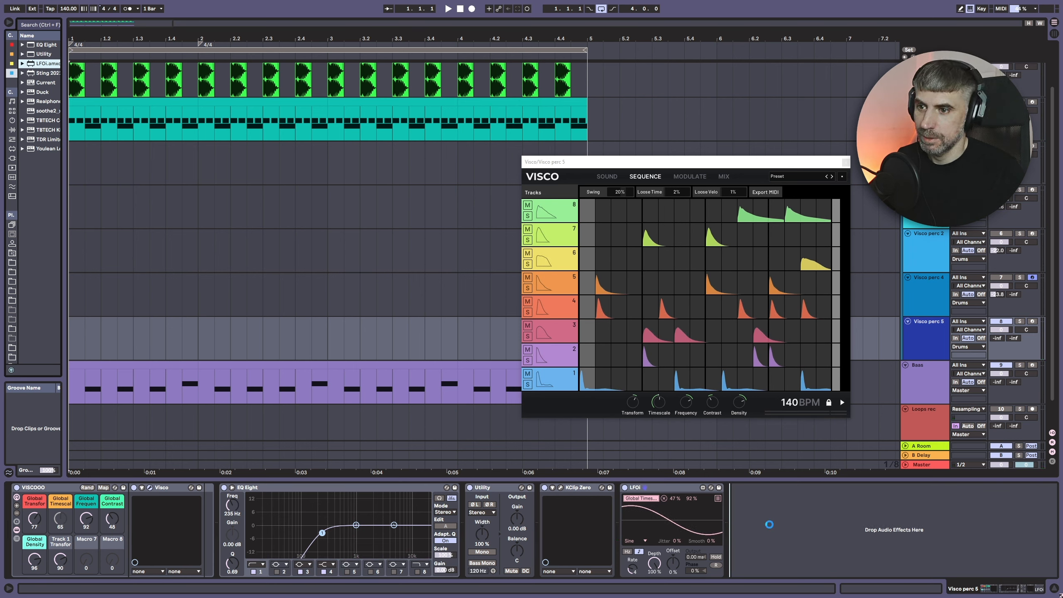
pyautogui.moveTo(769, 525); pyautogui.dragTo(769, 525)
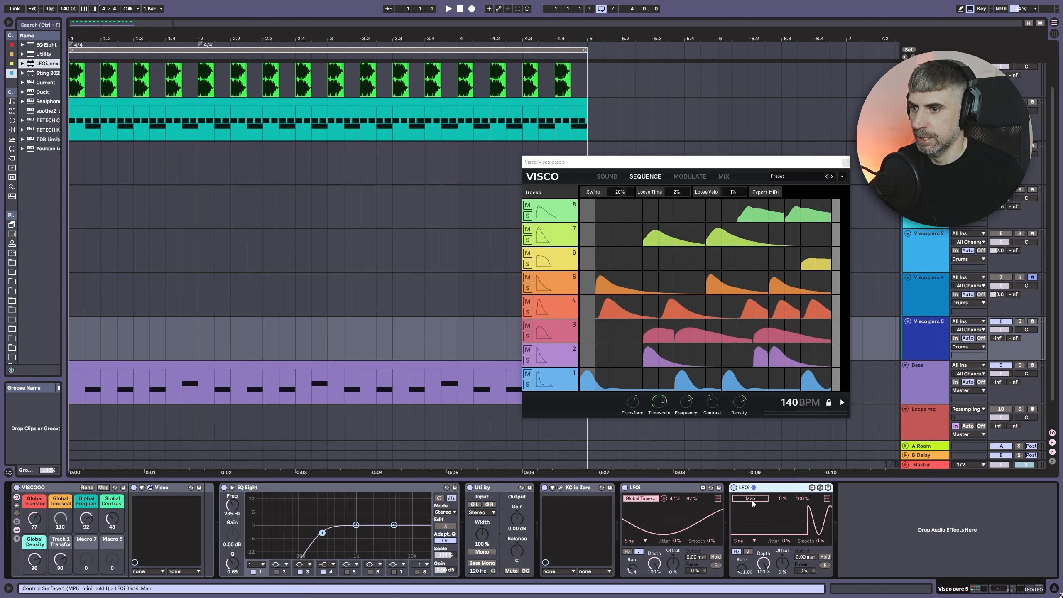
pyautogui.moveTo(742, 568); pyautogui.dragTo(742, 563)
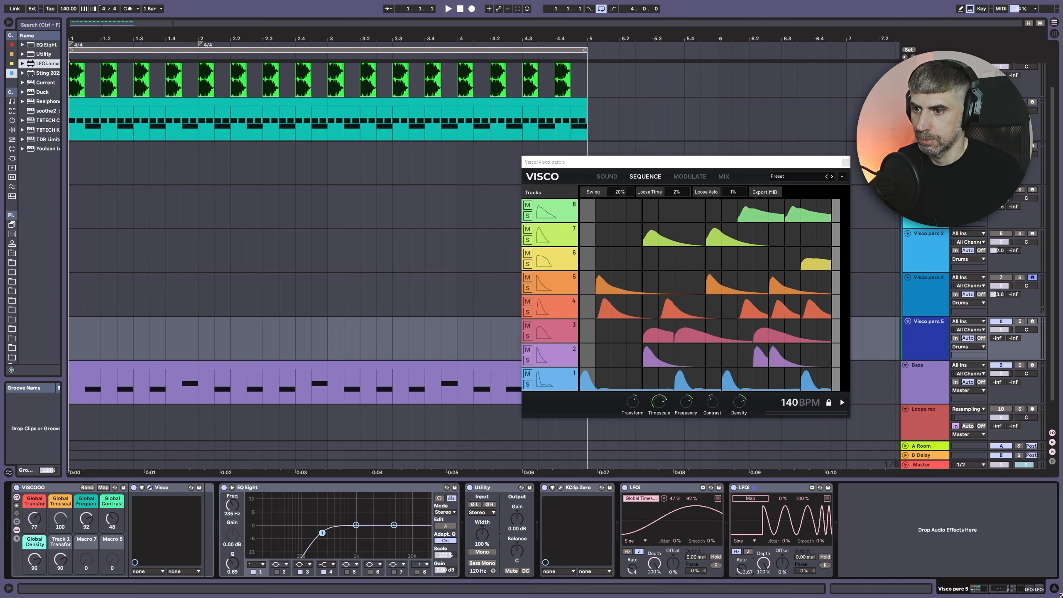
pyautogui.click(748, 552)
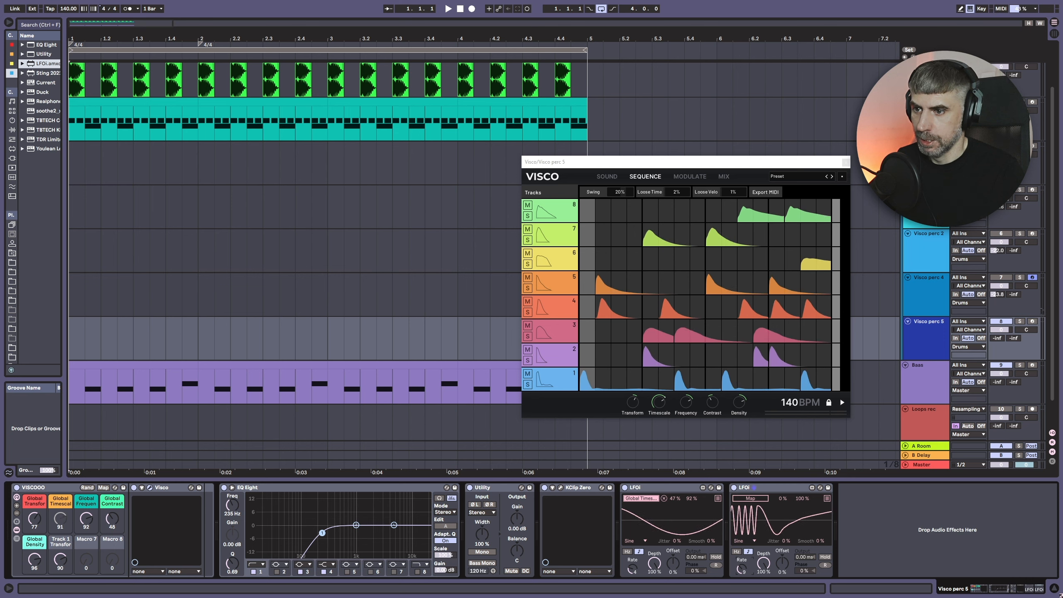
pyautogui.click(751, 499)
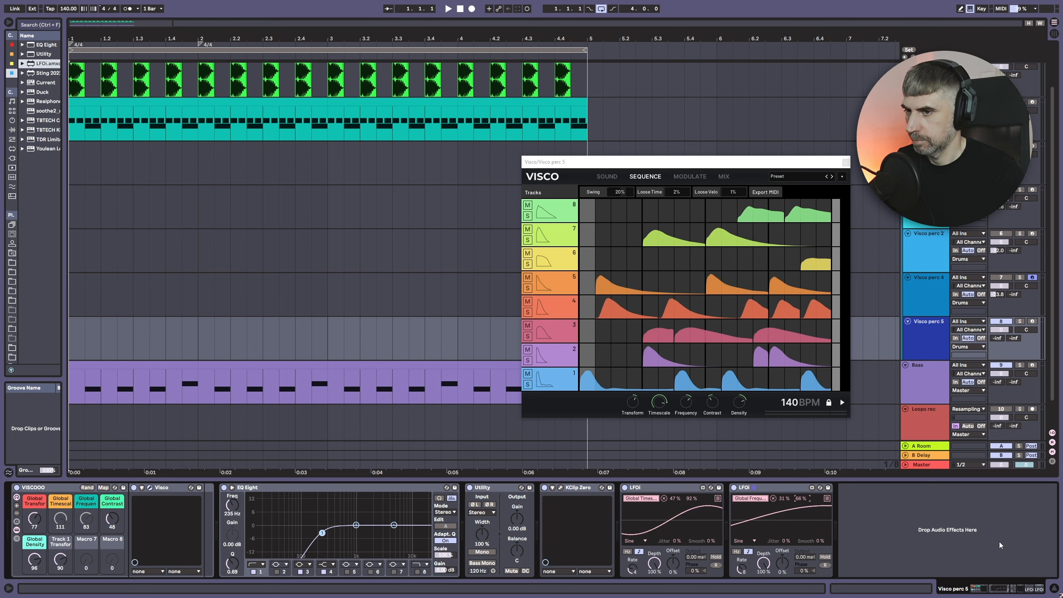
pyautogui.press('space')
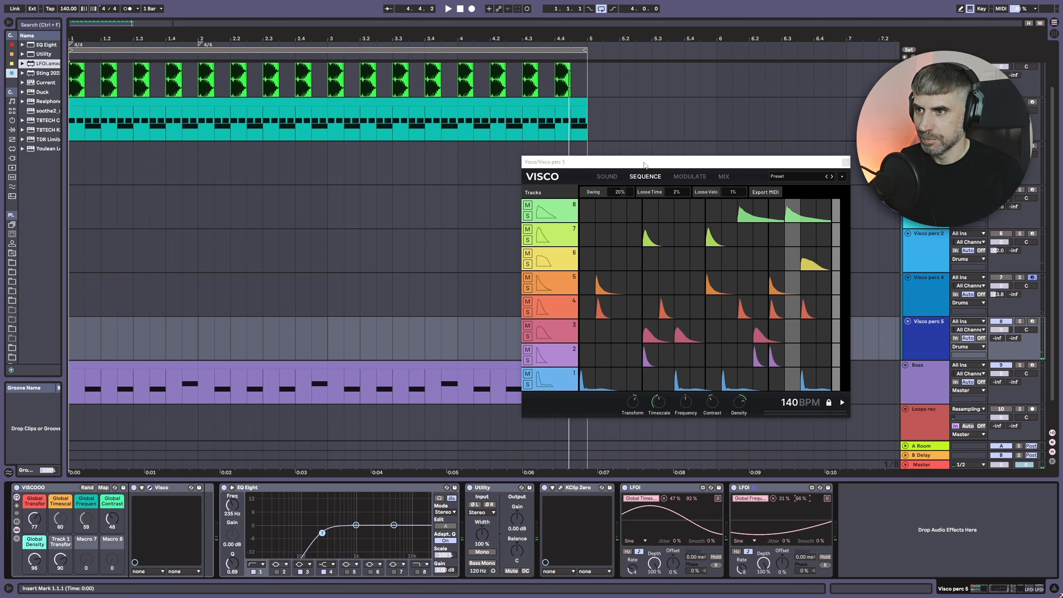
# Export the Visco sequence as a MIDI clip to bar 1 of the Visco perc 5 track and duplicate it to fill four bars.
pyautogui.moveTo(645, 164); pyautogui.dragTo(683, 183)
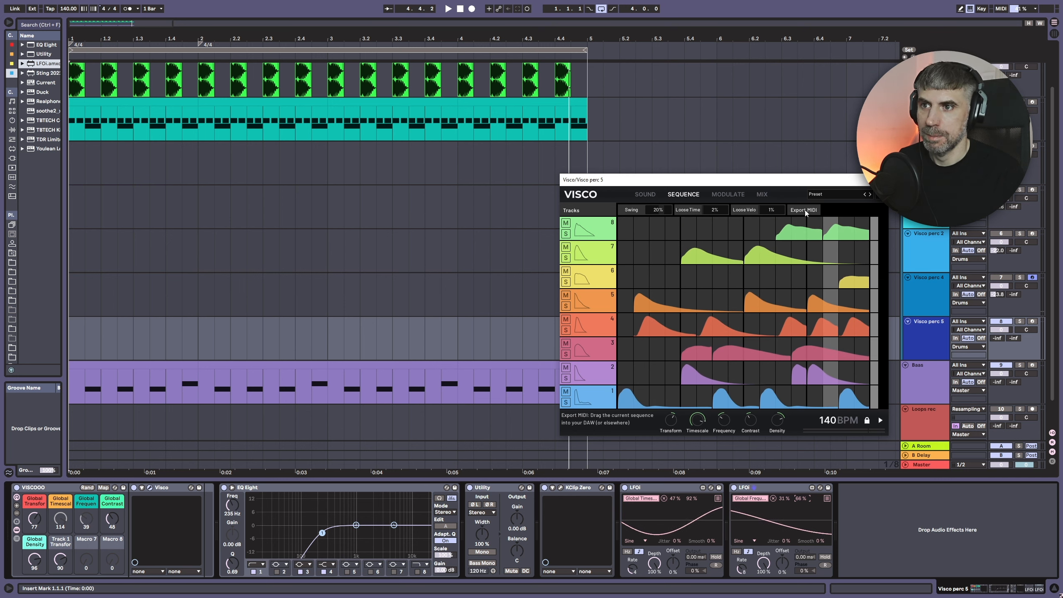
pyautogui.moveTo(805, 209)
pyautogui.mouseDown()
pyautogui.moveTo(339, 227)
pyautogui.moveTo(131, 354)
pyautogui.moveTo(71, 344)
pyautogui.mouseUp()
pyautogui.click(523, 319)
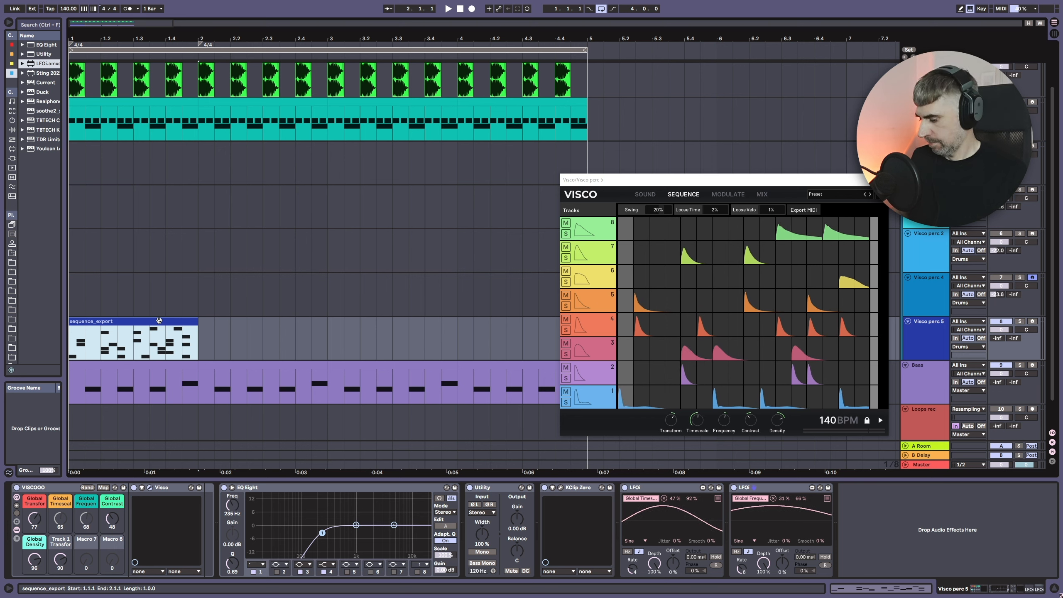
pyautogui.hotkey('ctrl', 'd')
pyautogui.hotkey('ctrl', 'd')
pyautogui.hotkey('ctrl', 'd')
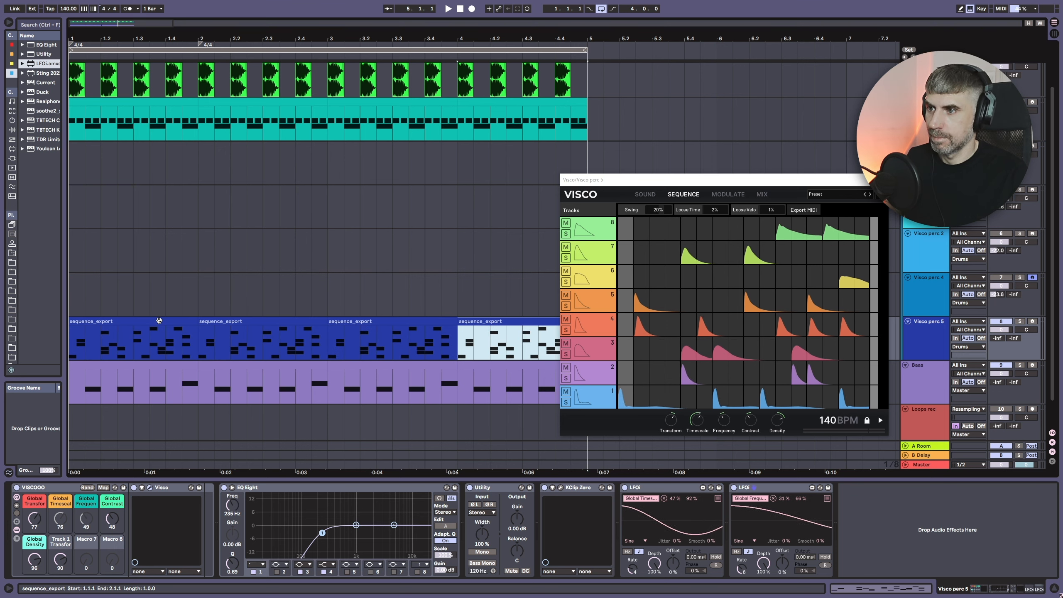
# During playback, set Transform 93, Contrast 46 and Density 72, and lower the upper limit of the Global Timescale LFO's range.
pyautogui.press('space')
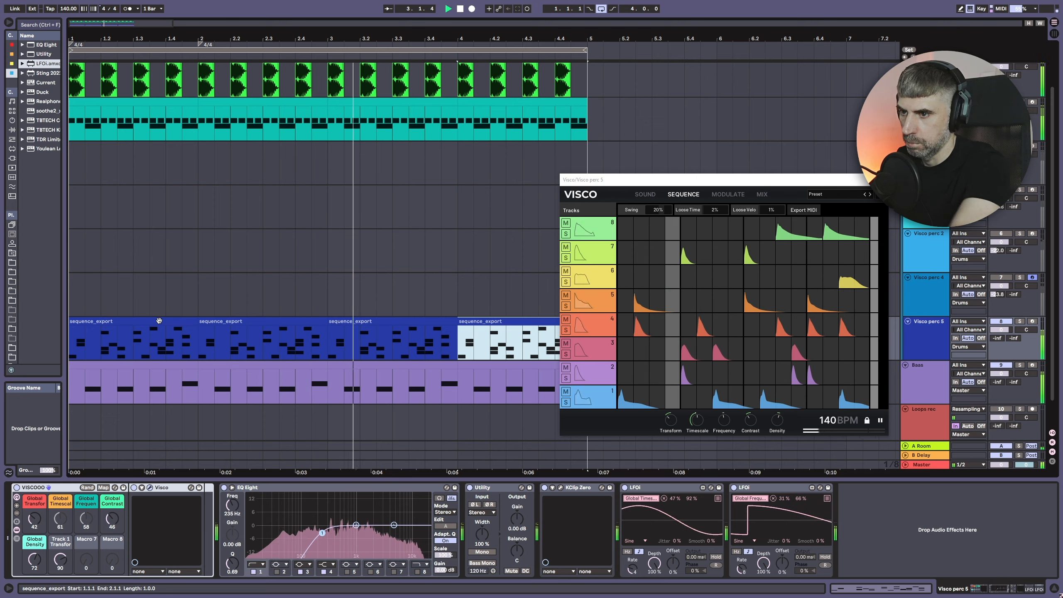
pyautogui.moveTo(689, 502); pyautogui.dragTo(690, 510)
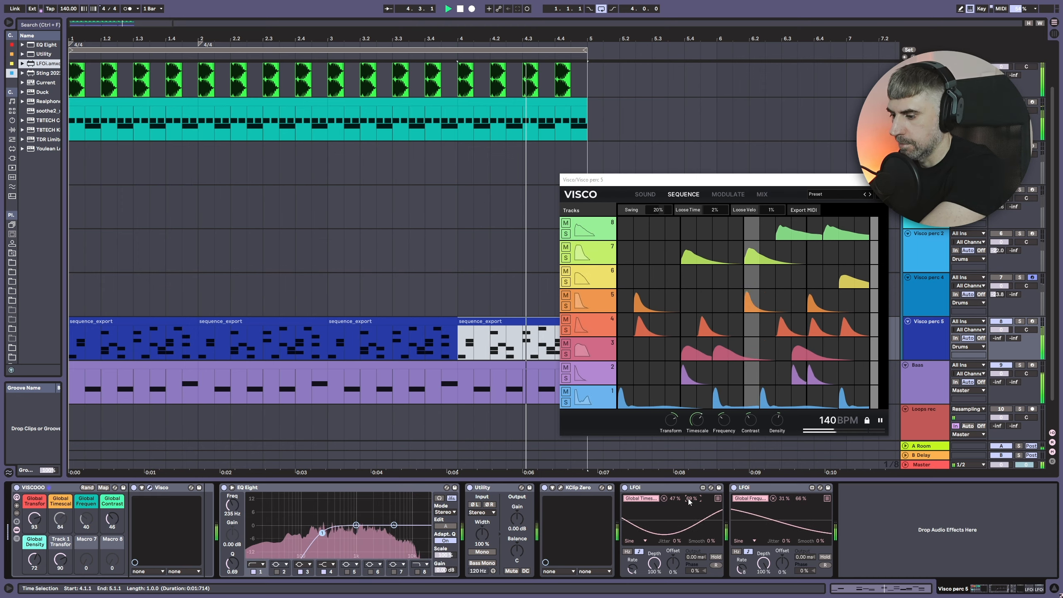
pyautogui.press('space')
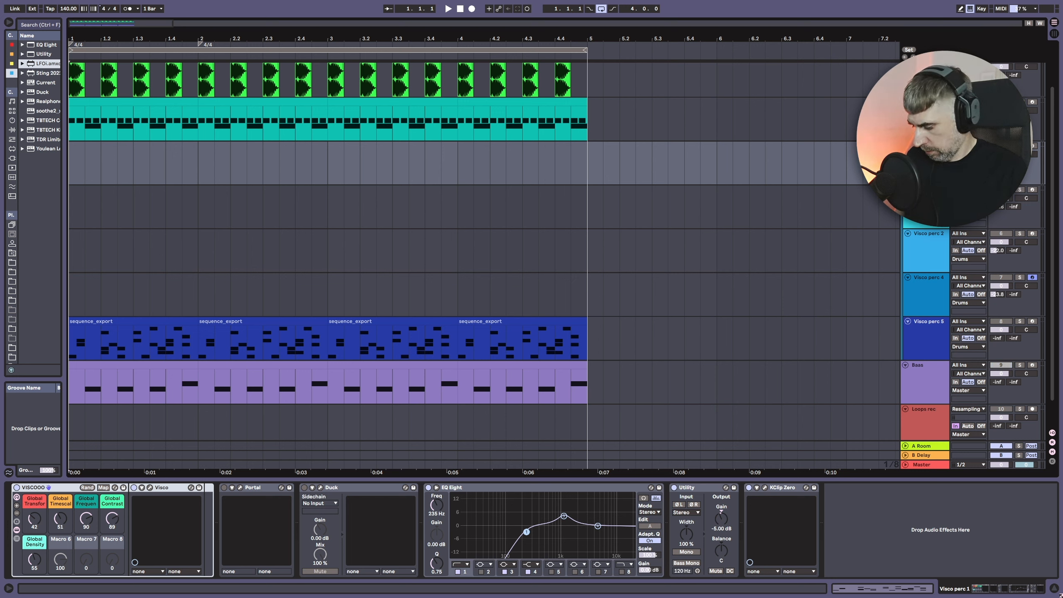
# Audition Visco perc 1 with its Portal effect open, setting Transform 66, Timescale 78 and Frequency 53, and close the plugin.
pyautogui.press('space')
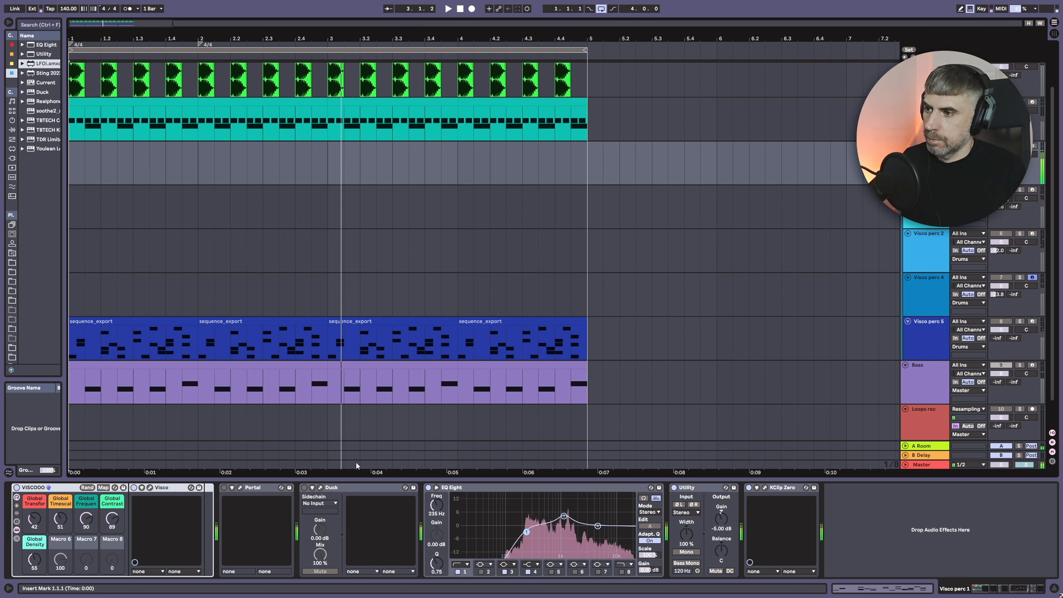
pyautogui.click(241, 488)
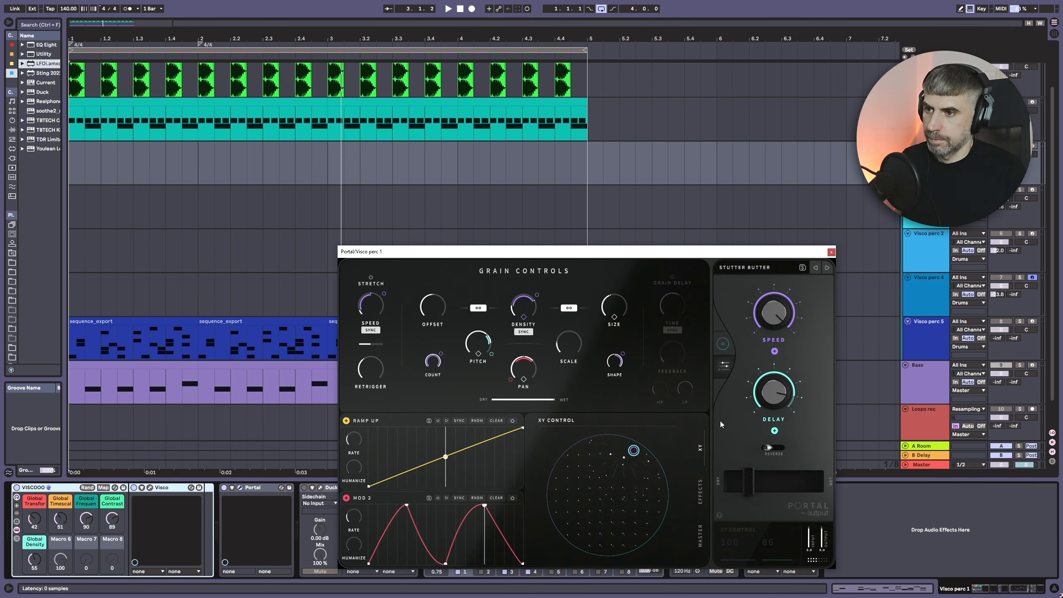
pyautogui.press('space')
pyautogui.moveTo(642, 256)
pyautogui.mouseDown()
pyautogui.moveTo(651, 233)
pyautogui.moveTo(652, 244)
pyautogui.mouseUp()
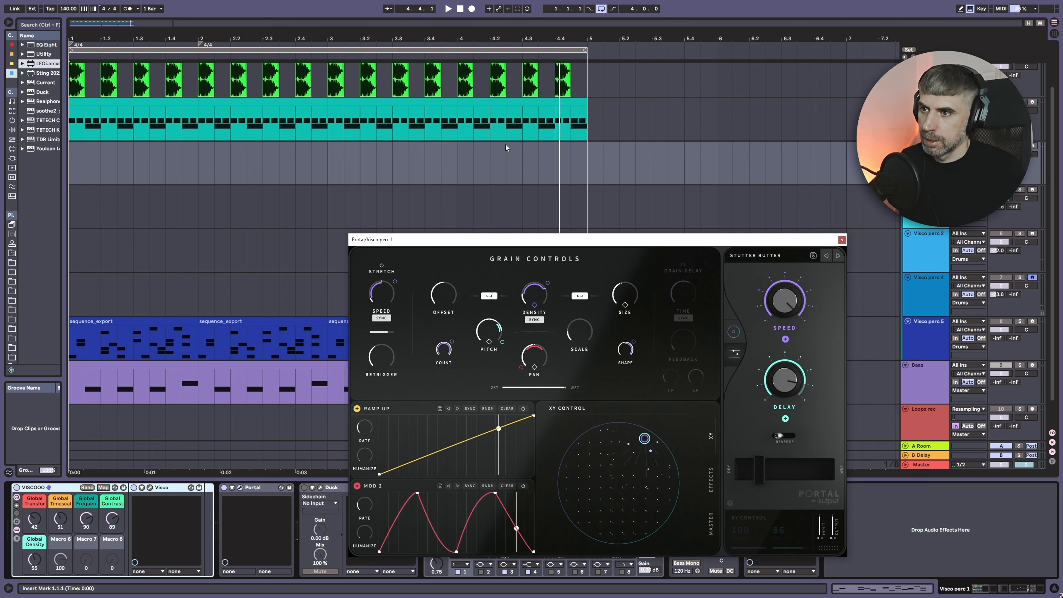
pyautogui.moveTo(557, 242); pyautogui.dragTo(557, 243)
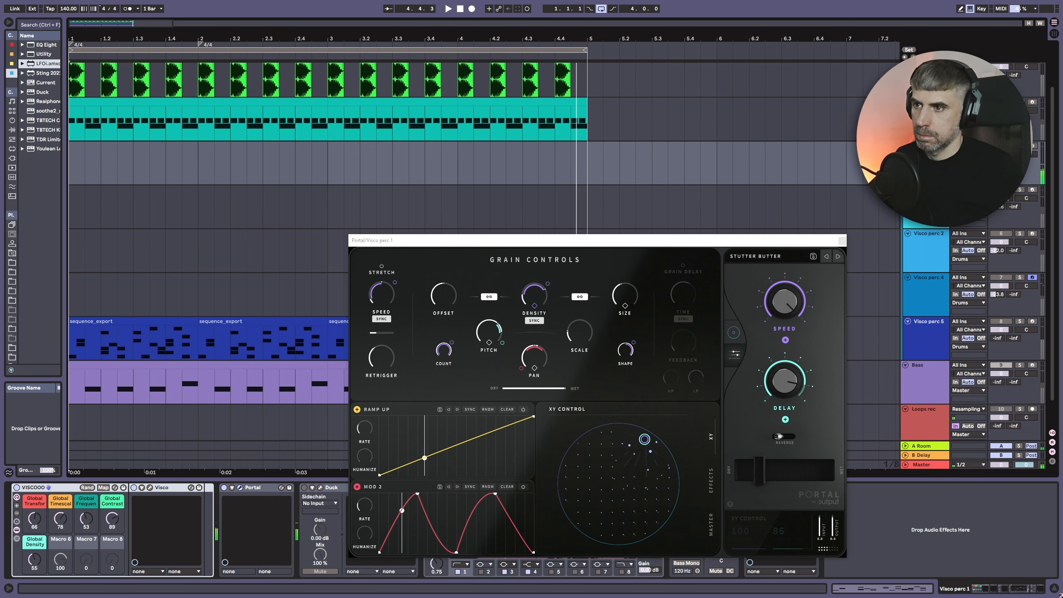
pyautogui.click(842, 241)
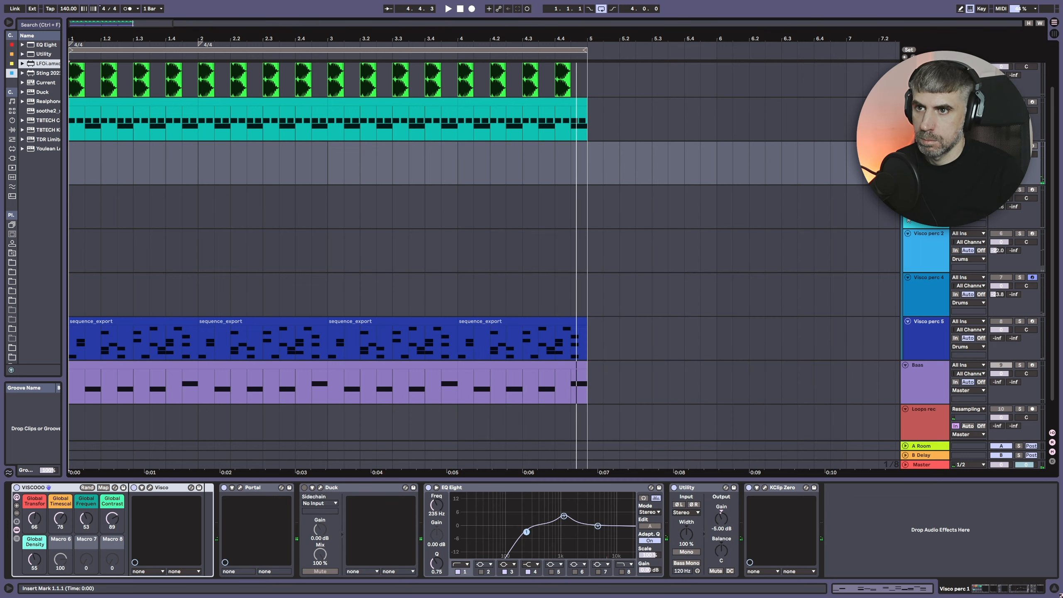
# Audition Visco perc 2 with its Rift effect open, first soloed and again within the full groove, and close the plugin.
pyautogui.click(927, 197)
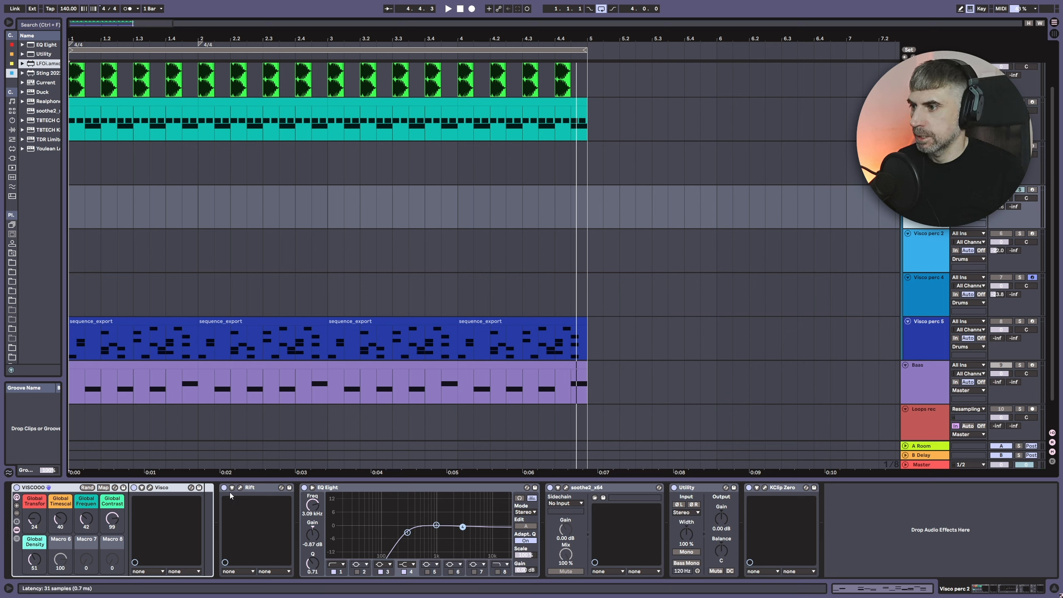
pyautogui.press('space')
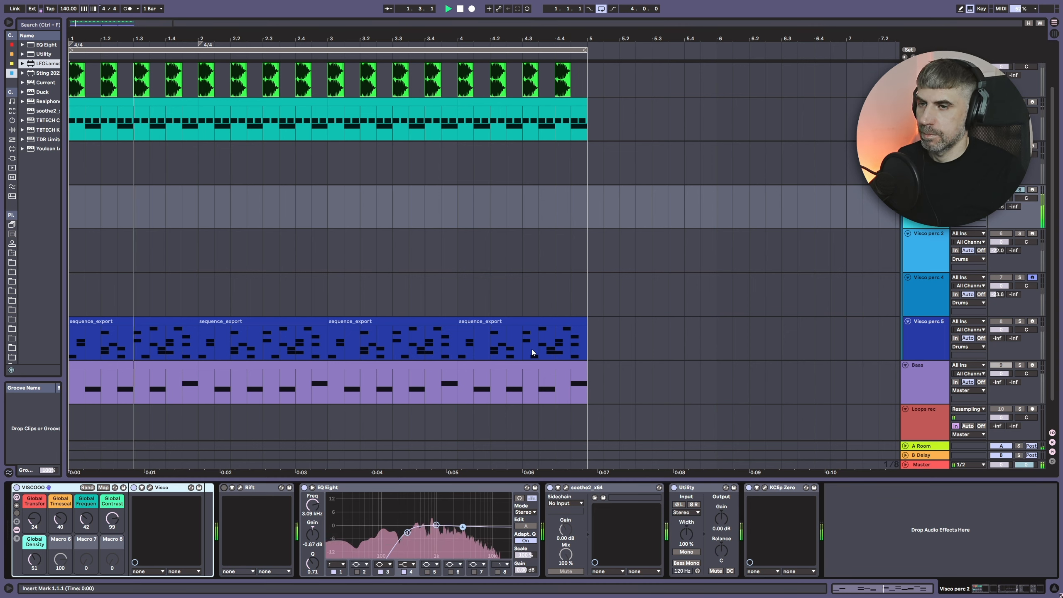
pyautogui.click(241, 488)
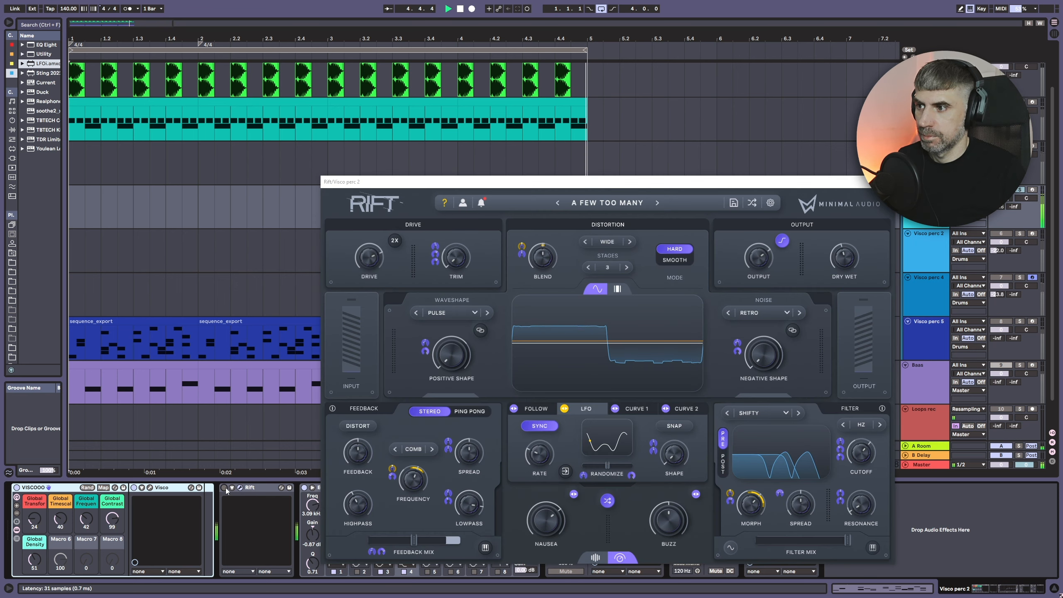
pyautogui.moveTo(609, 183); pyautogui.dragTo(606, 160)
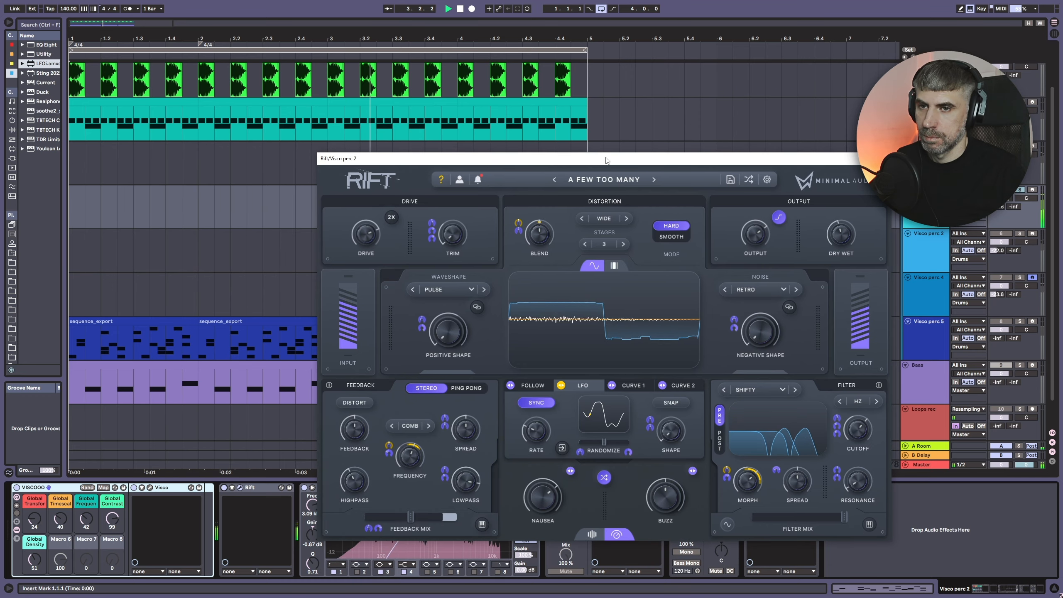
pyautogui.press('space')
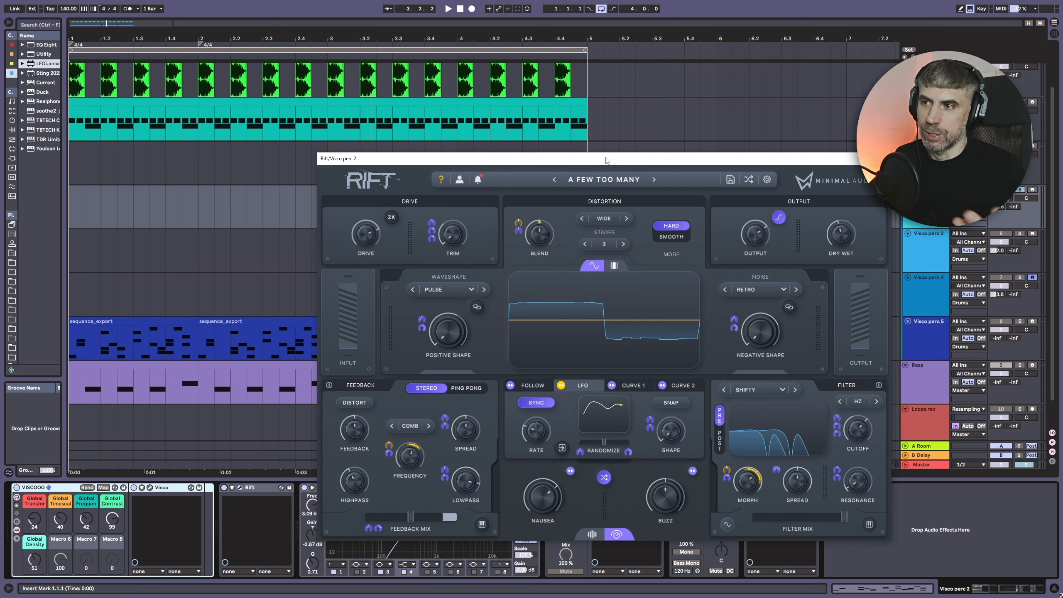
pyautogui.press('space')
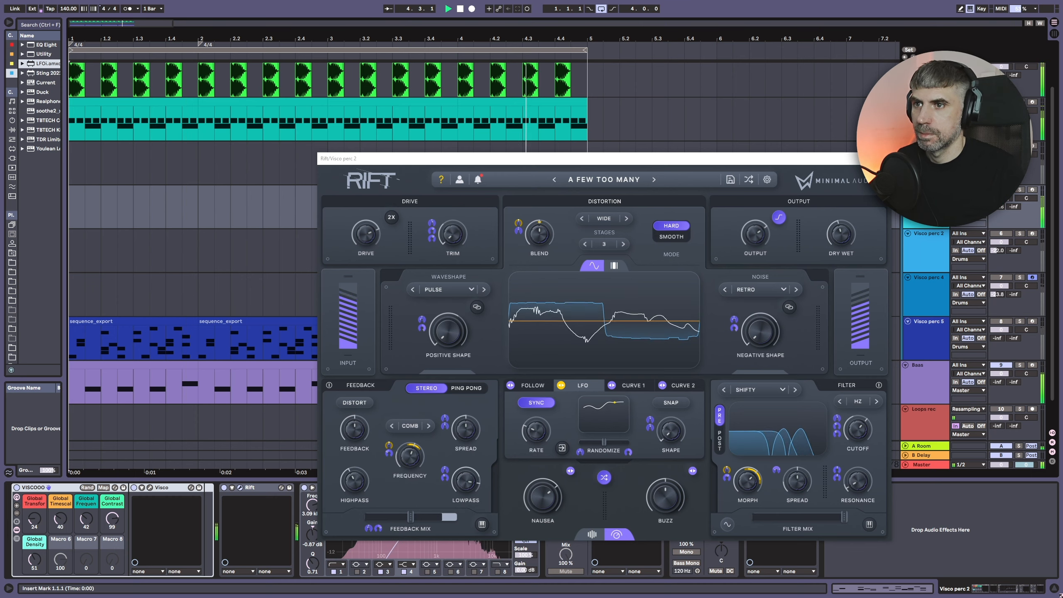
pyautogui.click(882, 159)
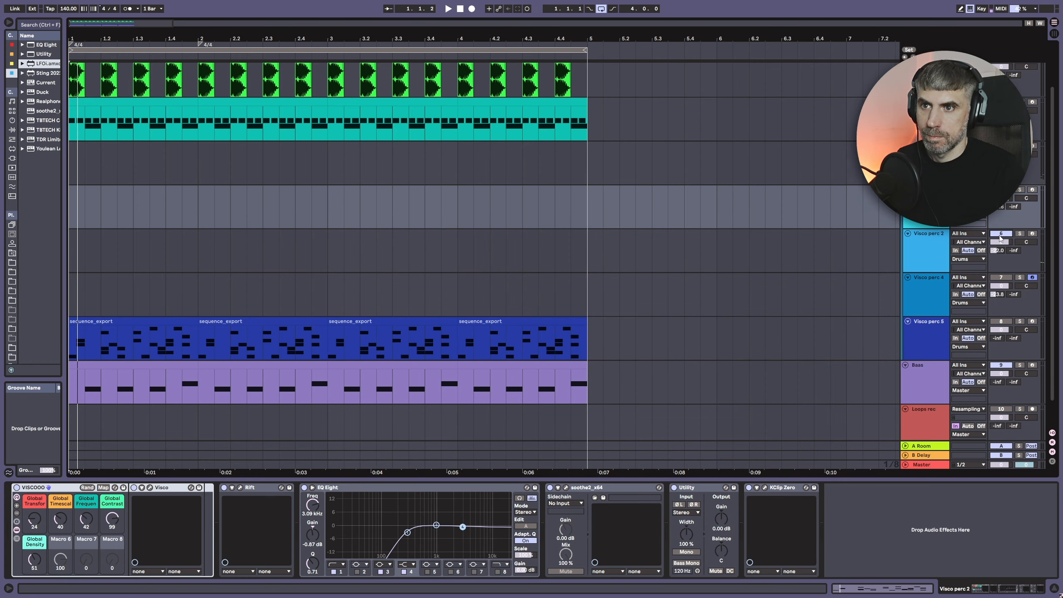
# Solo the Visco perc 3 track, play it and open its FKFX Influx effect.
pyautogui.click(930, 254)
pyautogui.click(1021, 234)
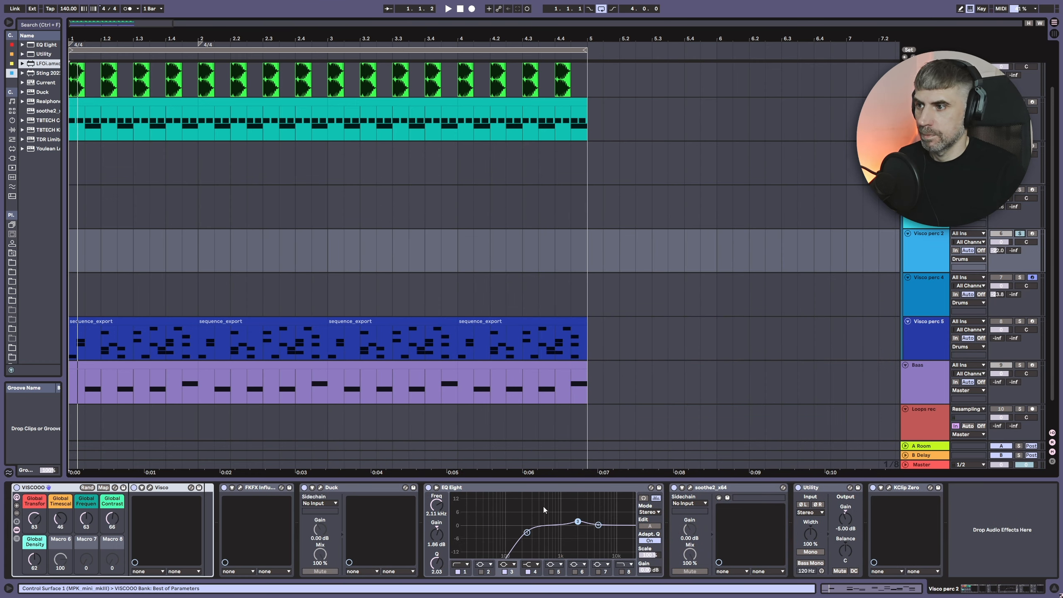
pyautogui.press('space')
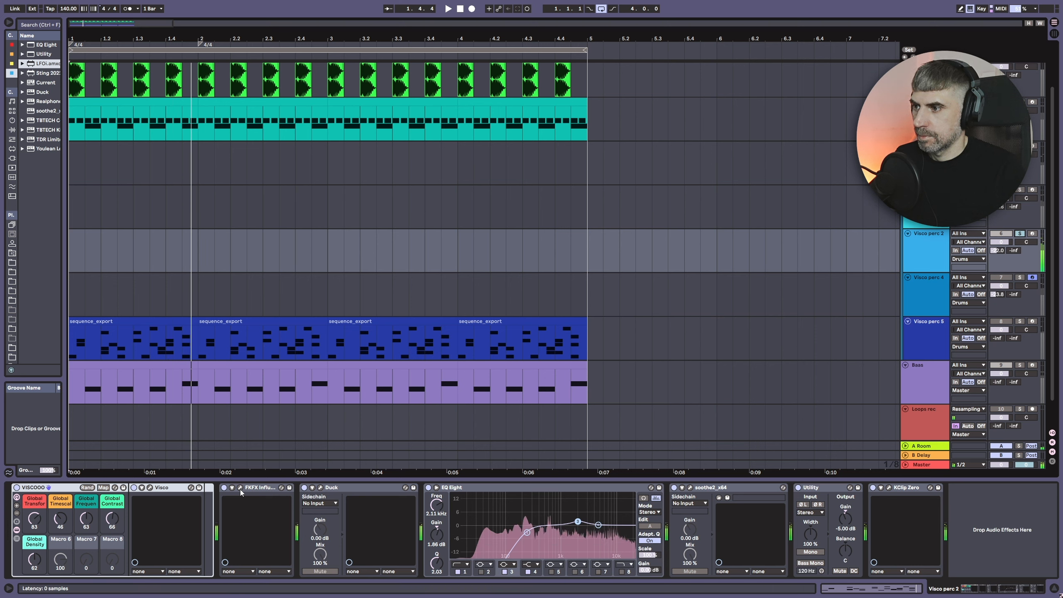
pyautogui.click(241, 488)
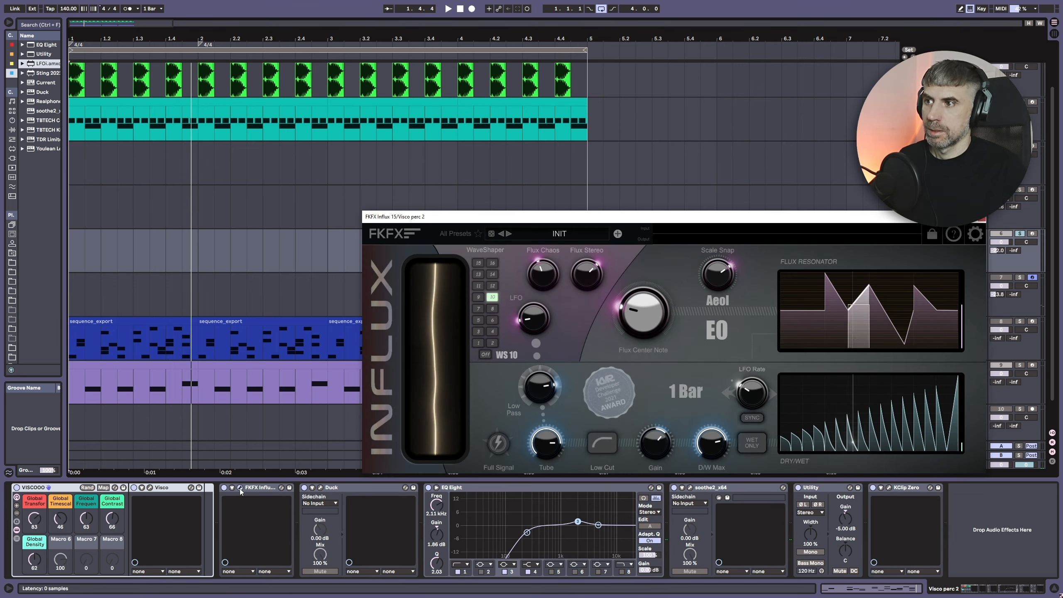
pyautogui.moveTo(716, 220); pyautogui.dragTo(776, 317)
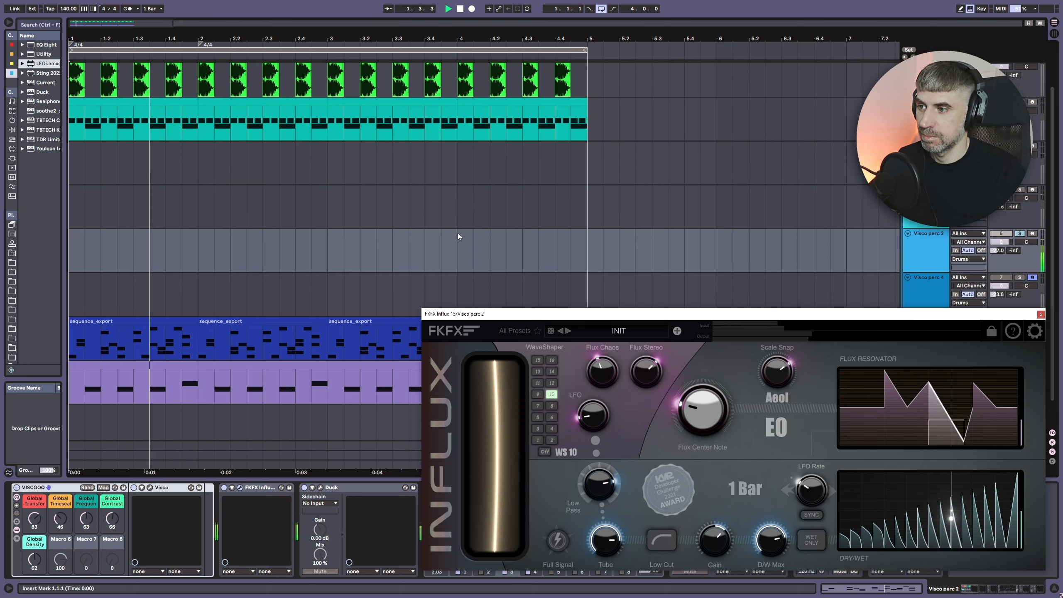
# Compare Visco perc 3 with Influx off and on, set Transform 42, Timescale 69, Frequency 81 and Contrast 46 during playback, and close Influx.
pyautogui.click(225, 488)
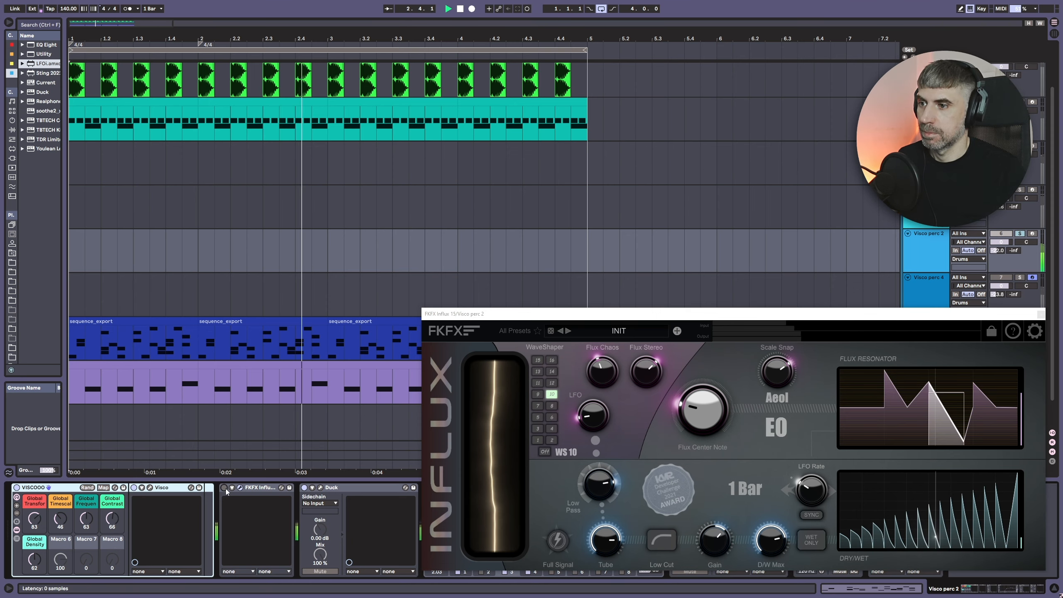
pyautogui.click(225, 488)
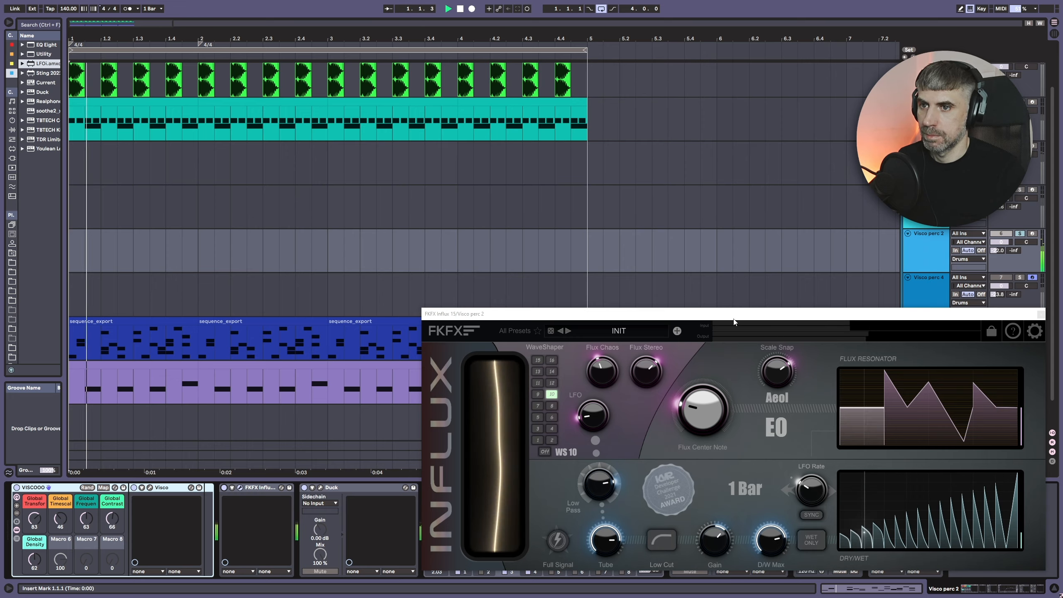
pyautogui.moveTo(734, 321); pyautogui.dragTo(513, 327)
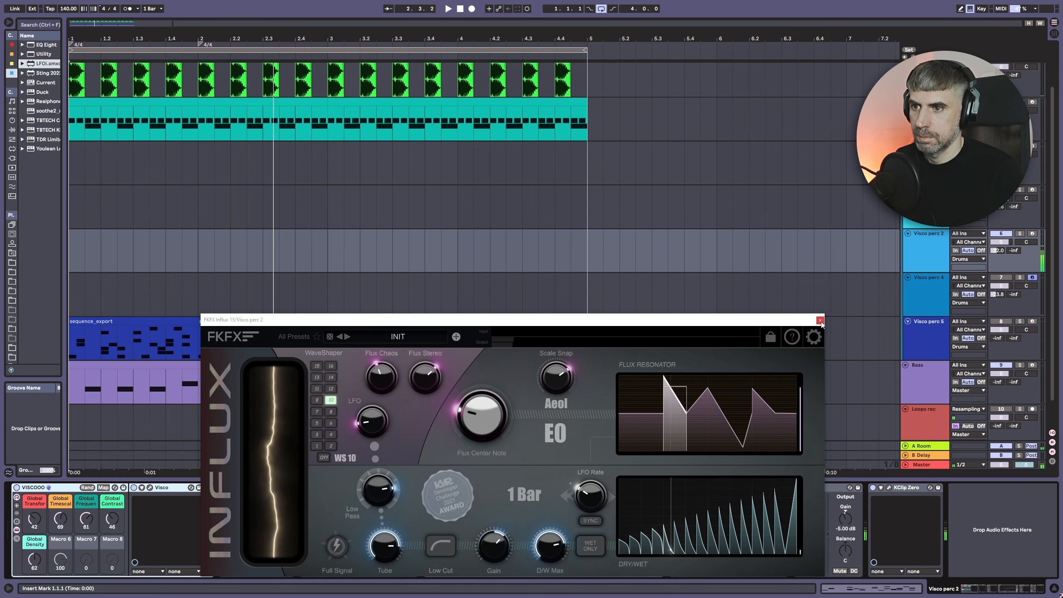
pyautogui.click(820, 320)
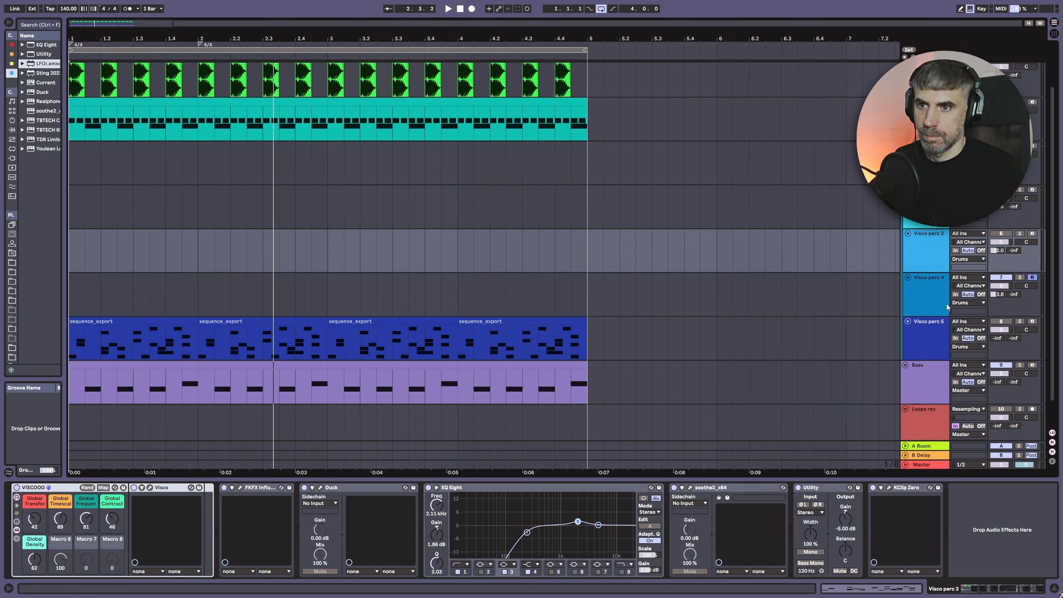
# Solo the Visco perc 4 track, open its Unfiltered Audio Triad effect and play the part.
pyautogui.click(930, 306)
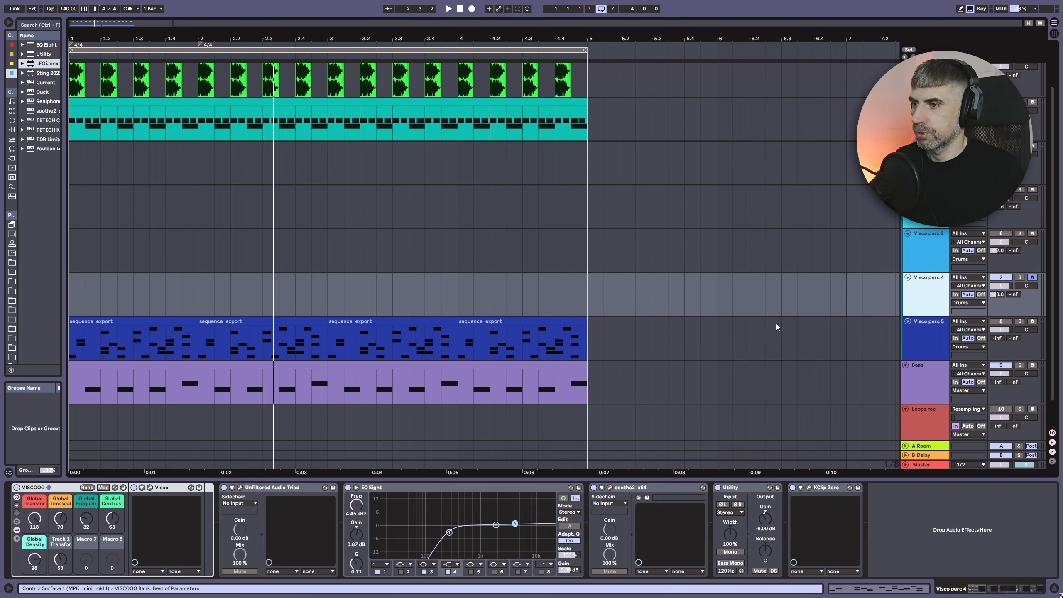
pyautogui.click(1020, 279)
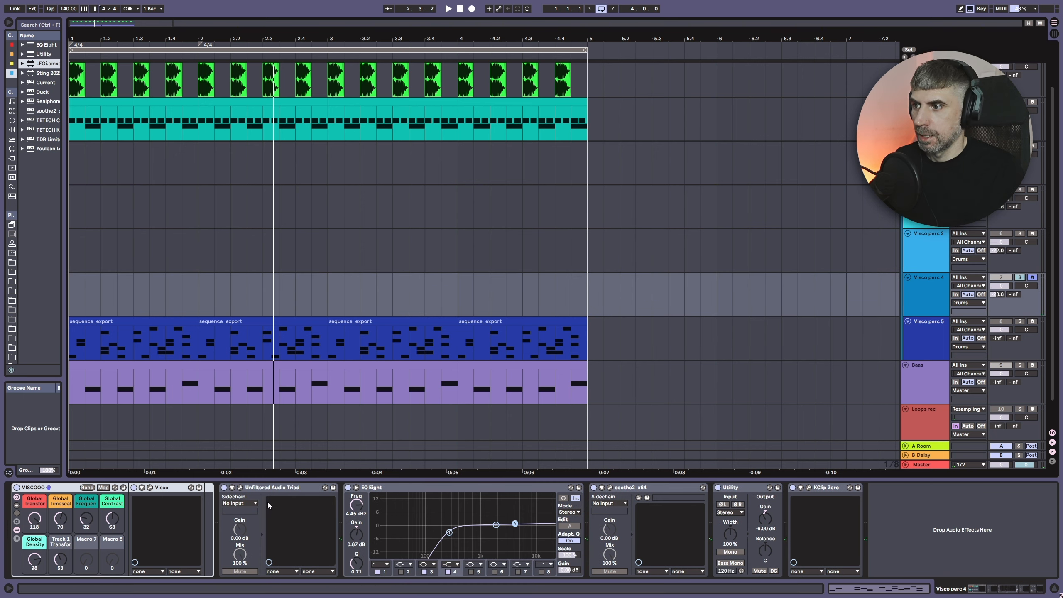
pyautogui.click(240, 488)
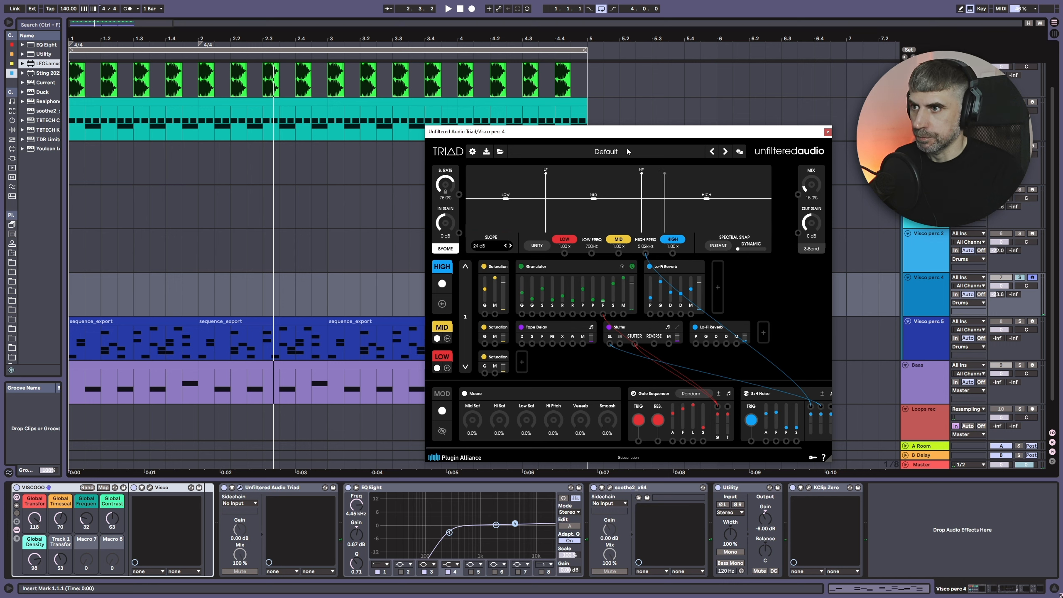
pyautogui.moveTo(634, 136); pyautogui.dragTo(654, 126)
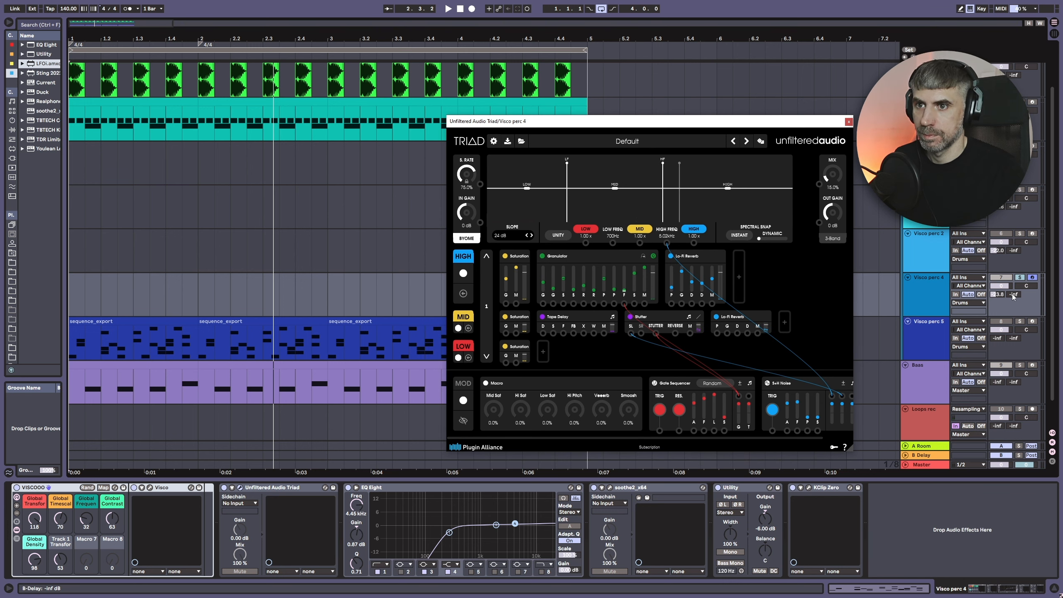
pyautogui.press('space')
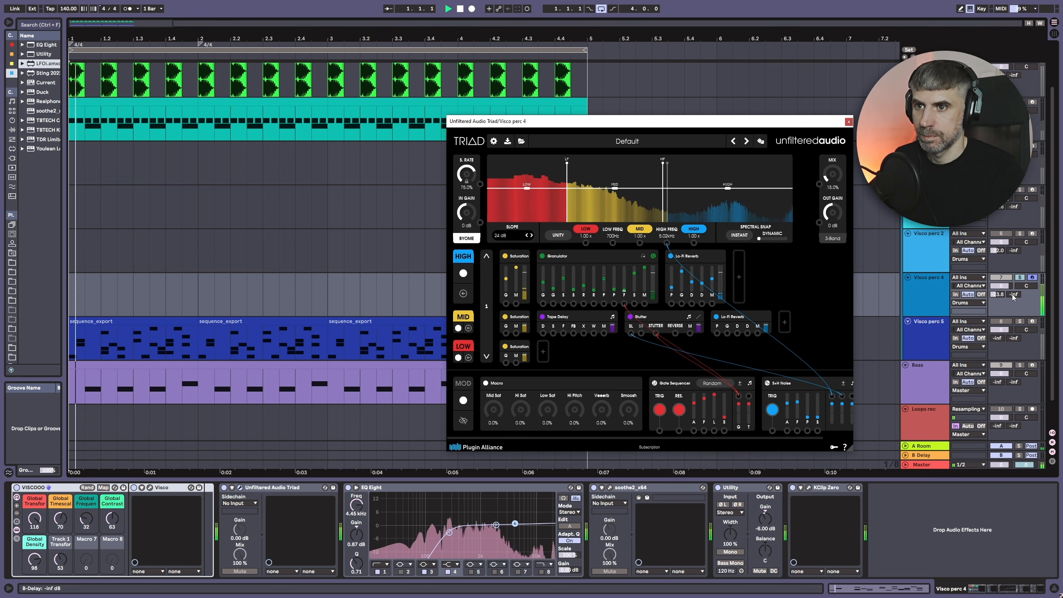
# Compare Visco perc 4 with Triad bypassed, close the plugin and unsolo the track to hear the full groove.
pyautogui.click(223, 488)
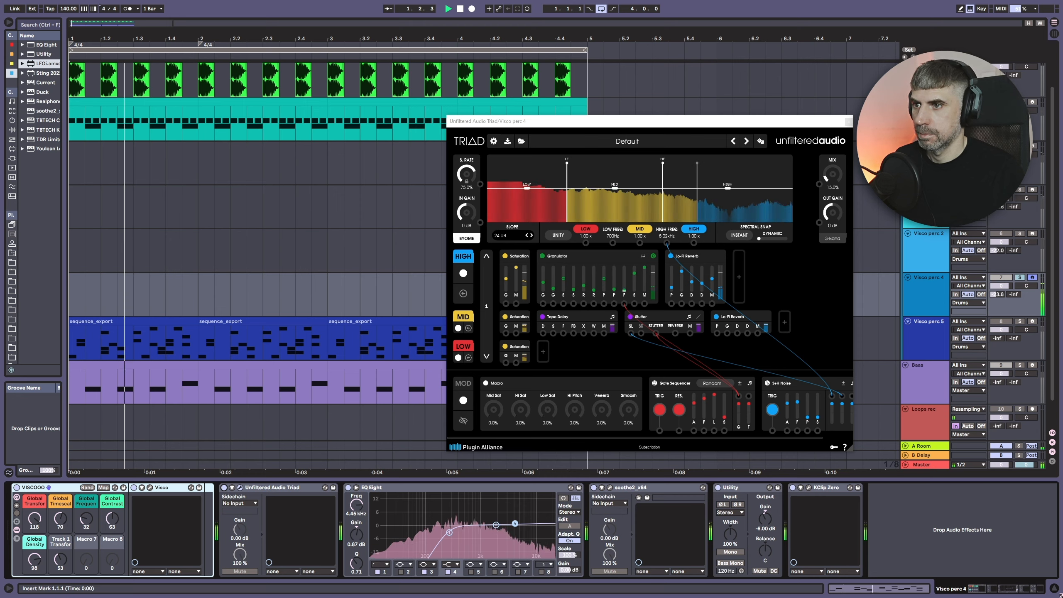
pyautogui.click(848, 121)
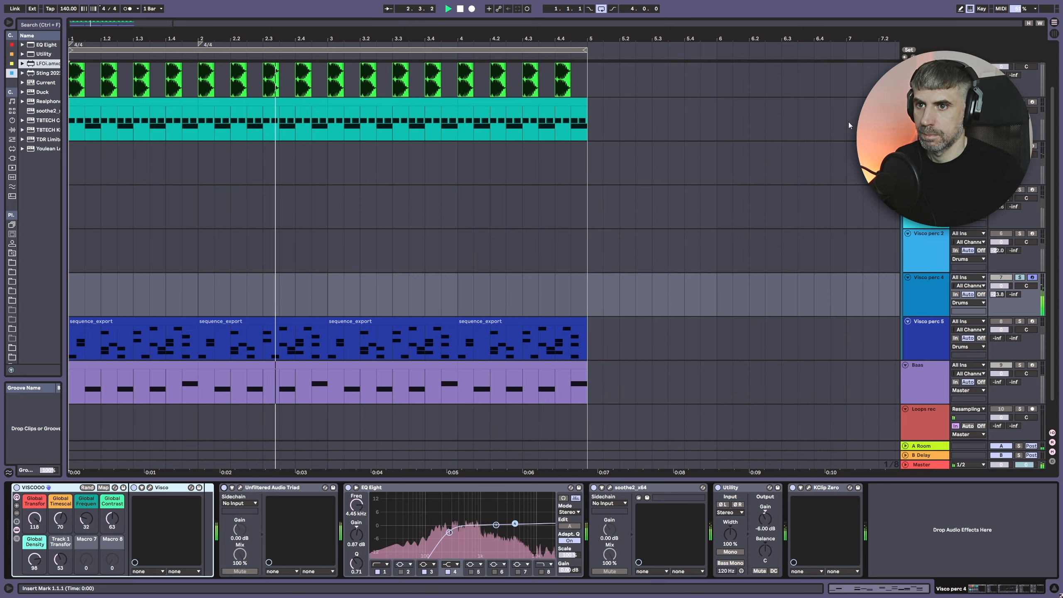
pyautogui.click(928, 300)
pyautogui.click(1020, 277)
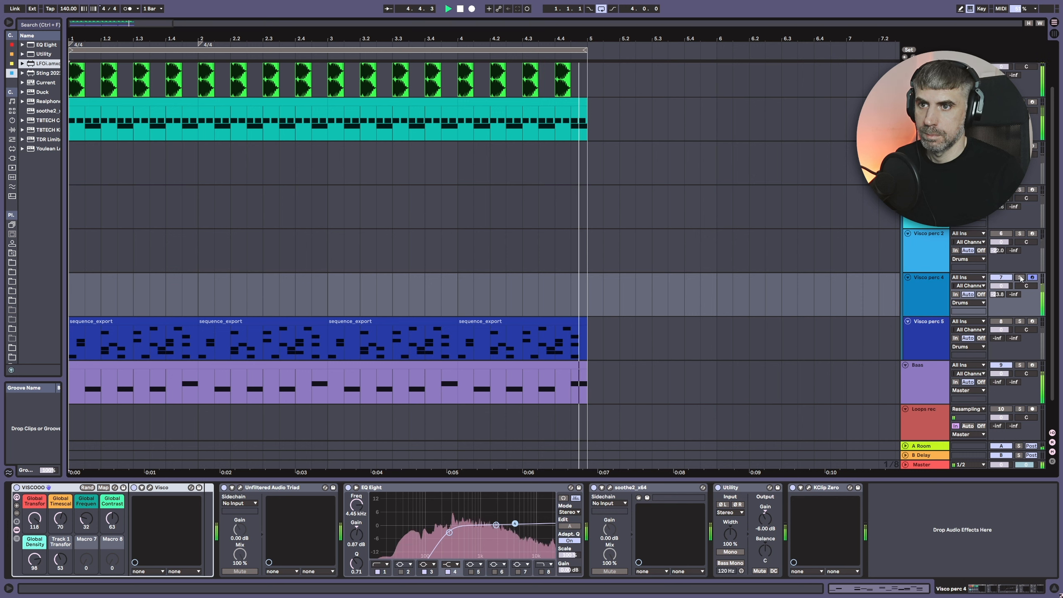